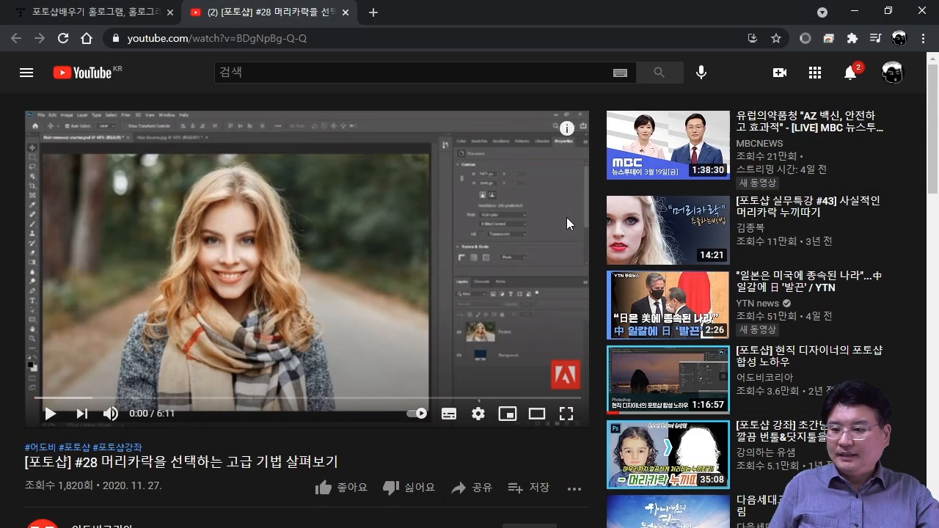
Look over the hair selection tutorial's page and show its video full screen
scroll(567, 220, "down", 2)
scroll(566, 220, "up", 1)
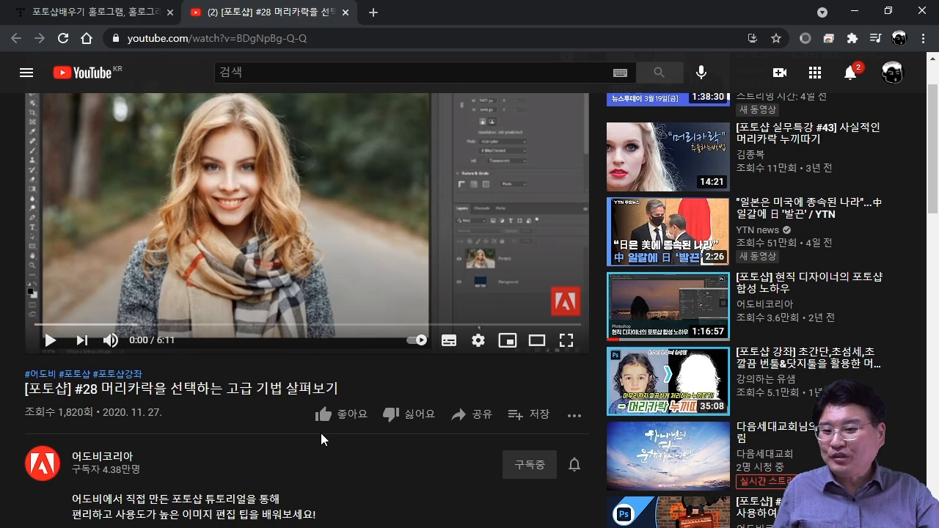
scroll(321, 433, "up", 1)
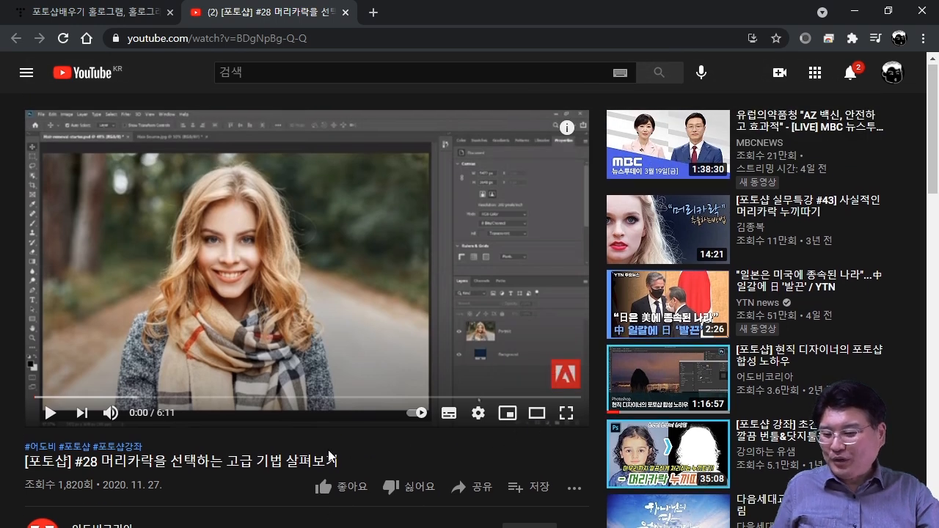
scroll(328, 442, "down", 2)
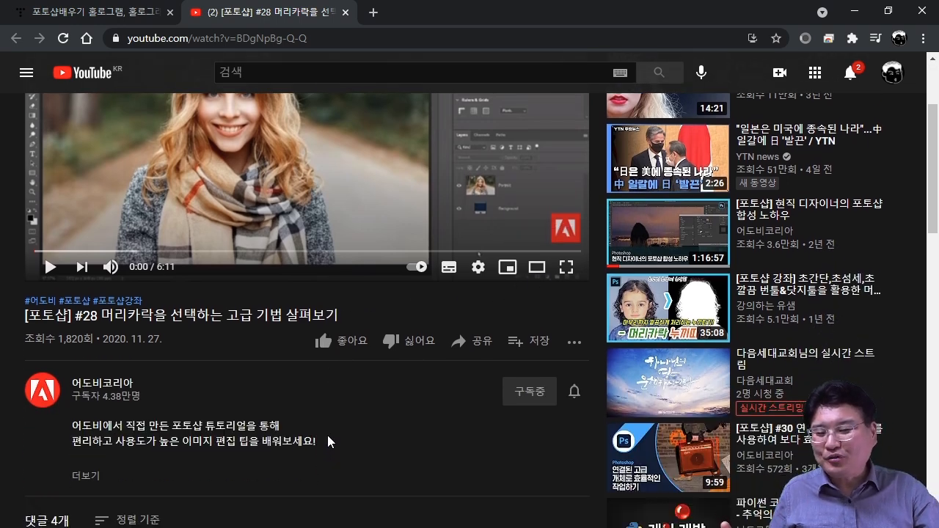
scroll(327, 435, "up", 2)
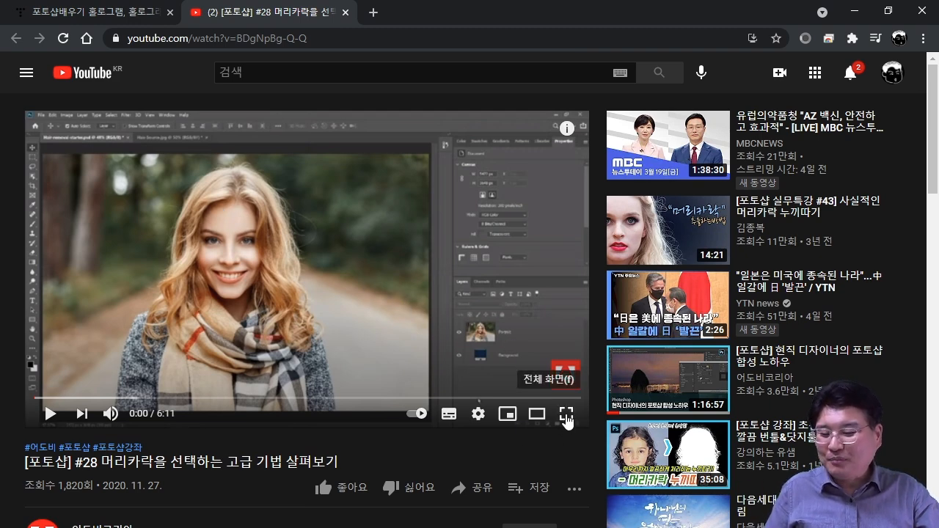
left_click(567, 415)
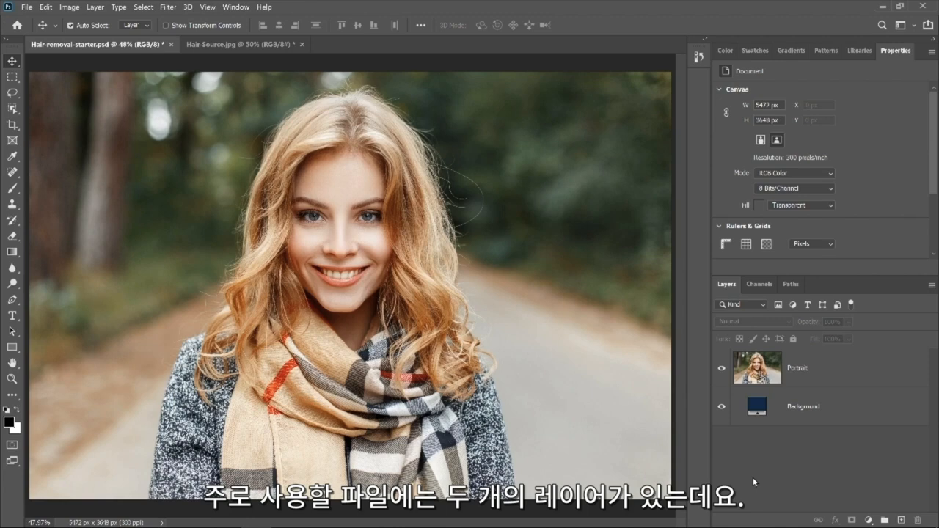
Compare the Portrait layer with the blue background beneath it, and view Hair-Source.jpg before returning to Hair-removal-starter.psd
left_click(723, 370)
left_click(723, 370)
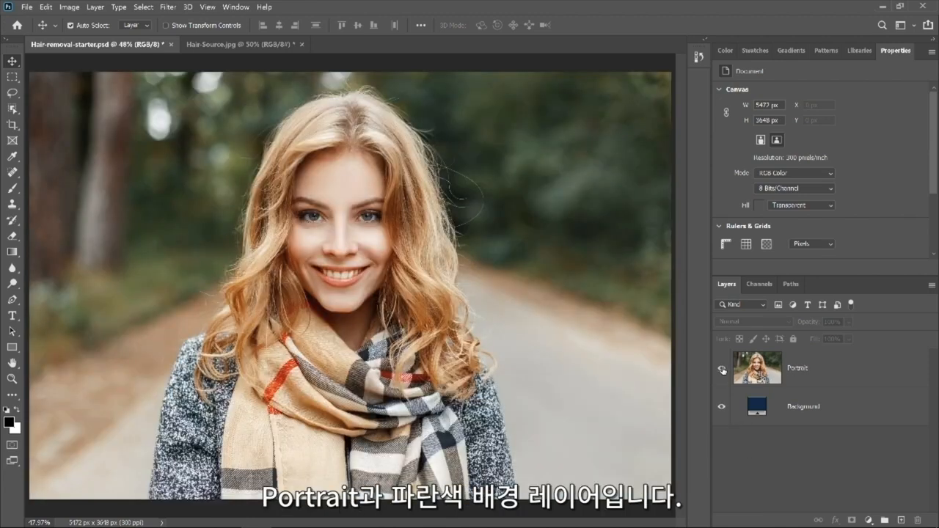
left_click(229, 45)
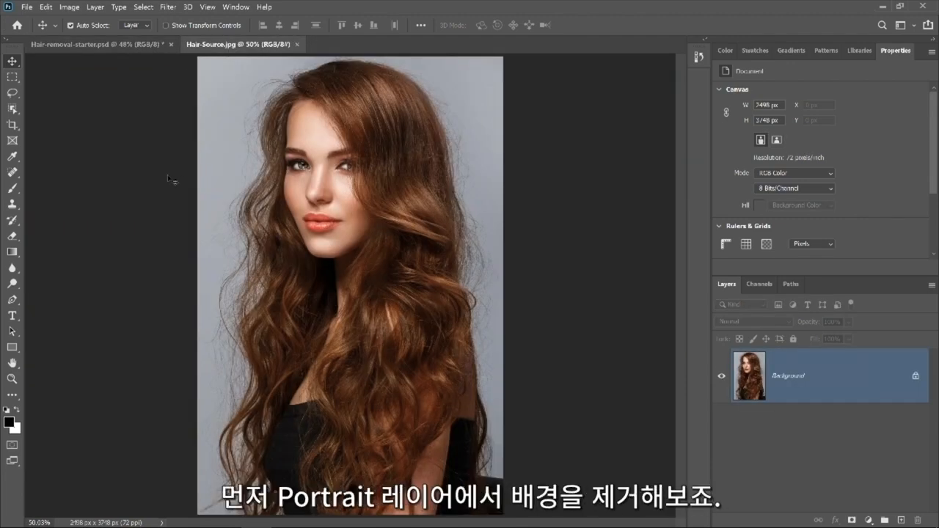
left_click(109, 45)
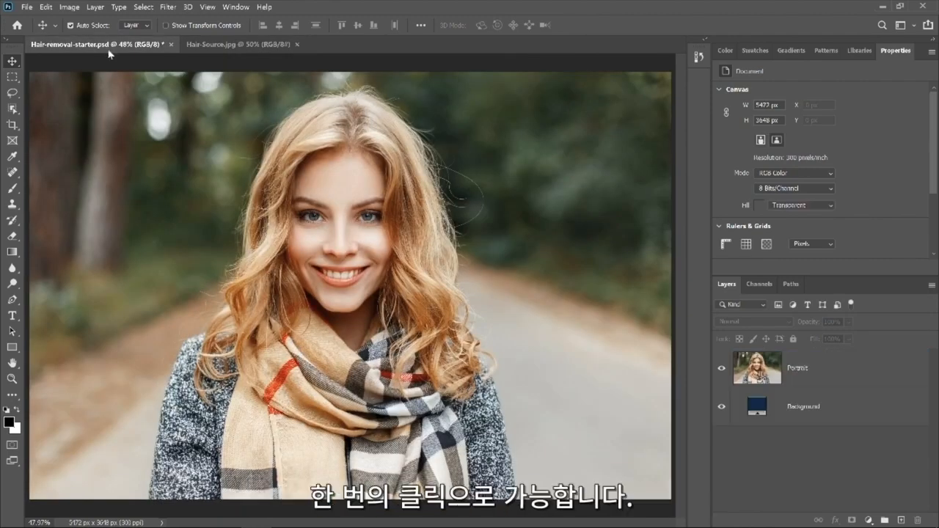
Remove the Portrait layer's background and open the resulting layer mask in Select and Mask
left_click(811, 374)
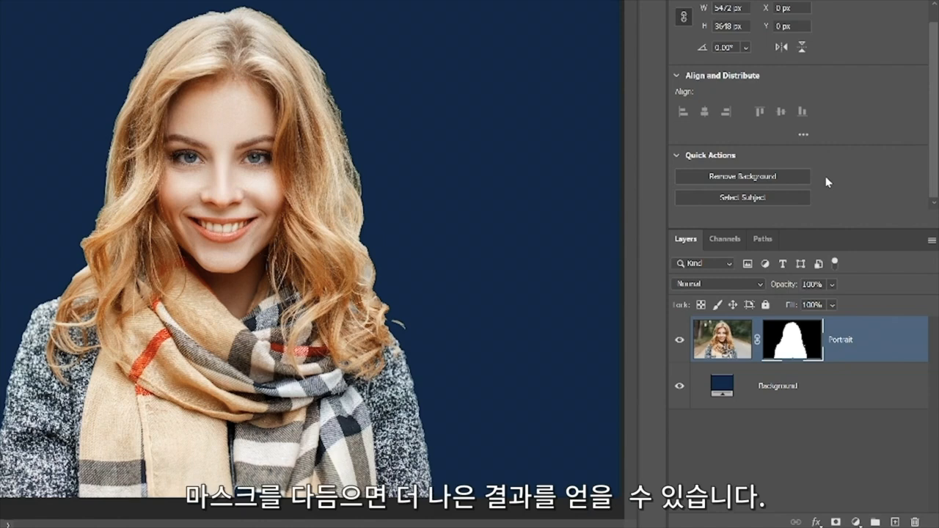
left_click(795, 341)
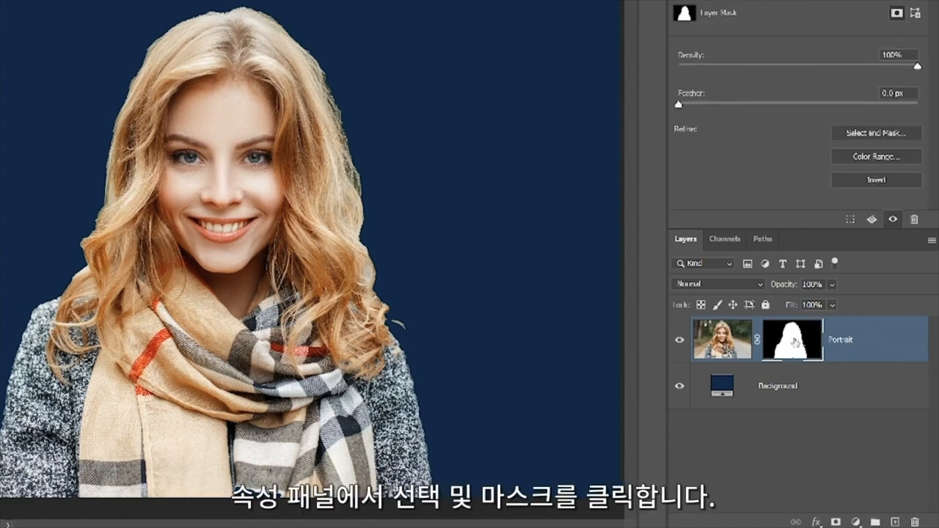
left_click(868, 134)
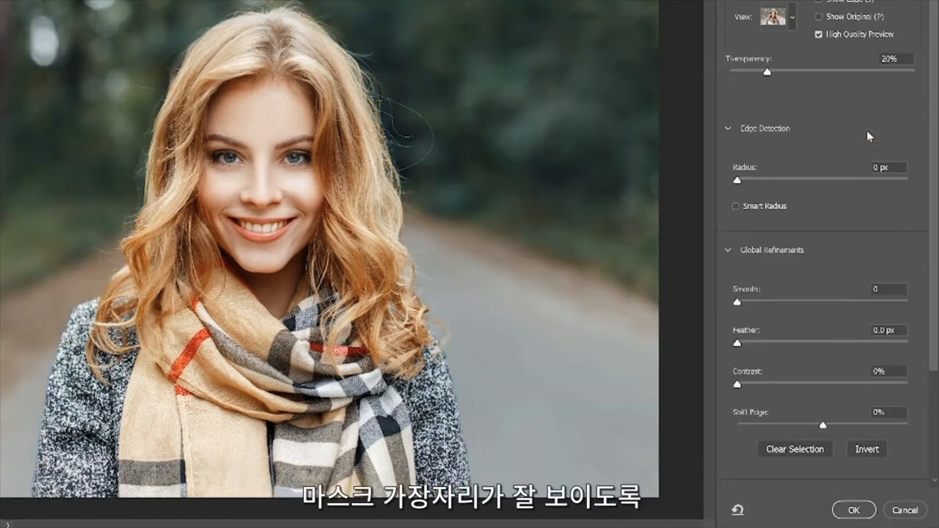
Set the mask preview to On Black with 100% opacity
left_click(793, 18)
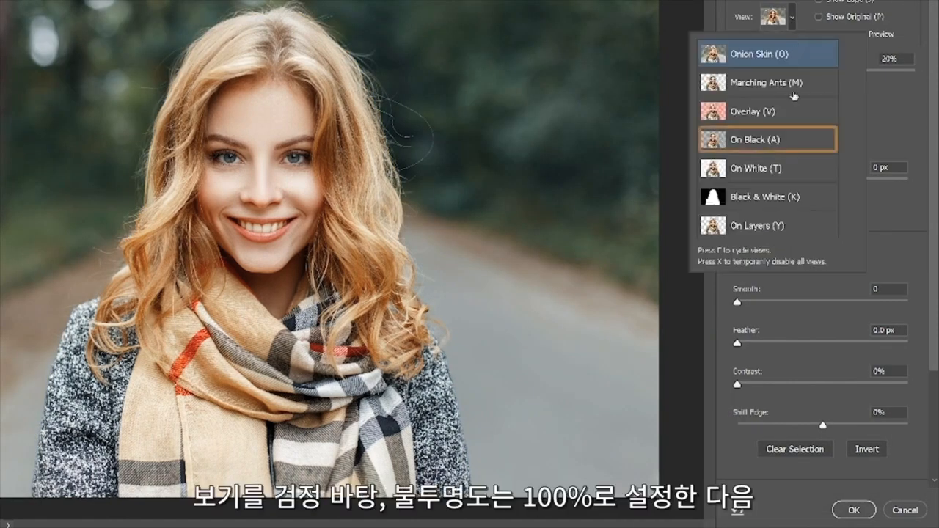
left_click(801, 145)
left_click(880, 89)
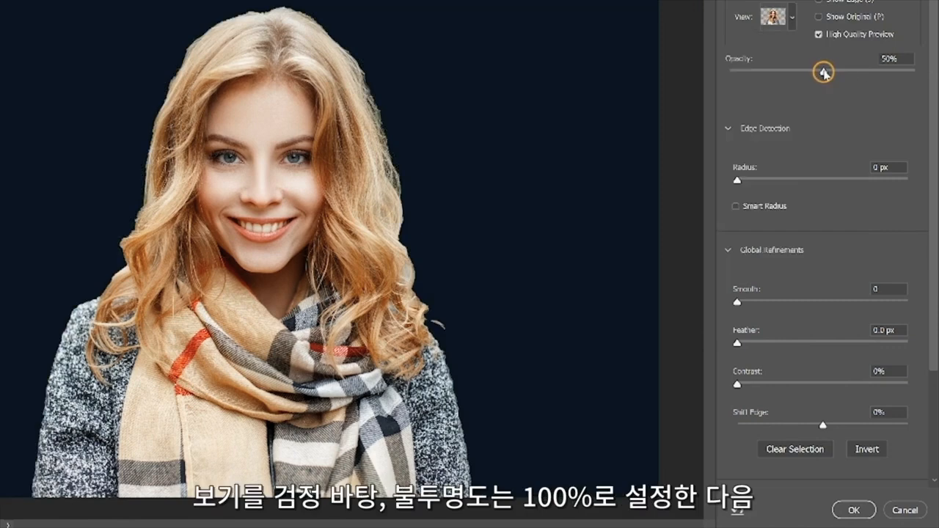
left_click_drag(824, 72, 916, 71)
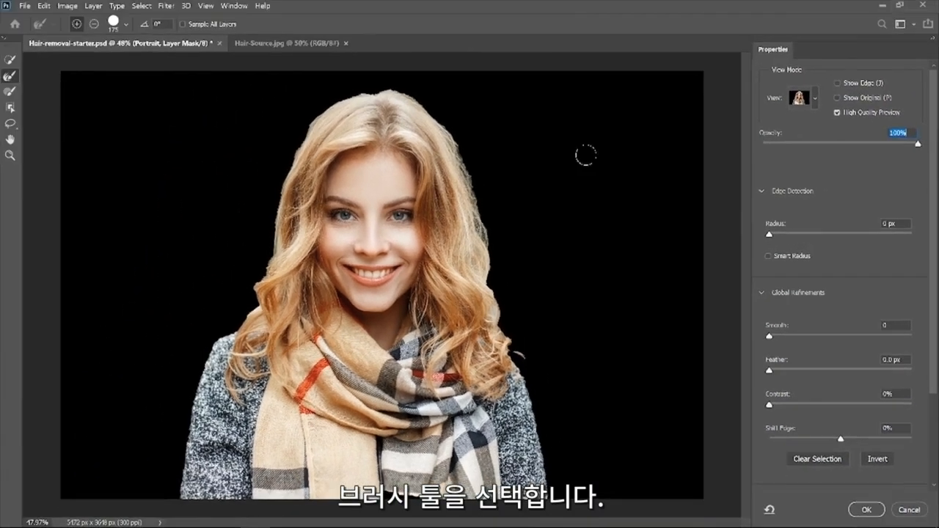
Refine the mask edge with Smooth 15 and Feather 0.5 px, and output the result to the layer mask
left_click(10, 91)
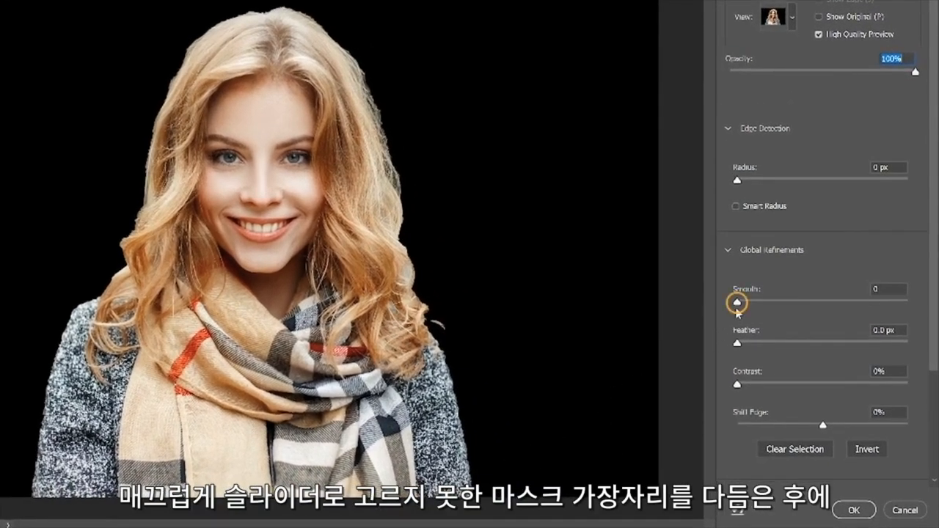
left_click_drag(736, 310, 764, 312)
left_click_drag(738, 343, 743, 346)
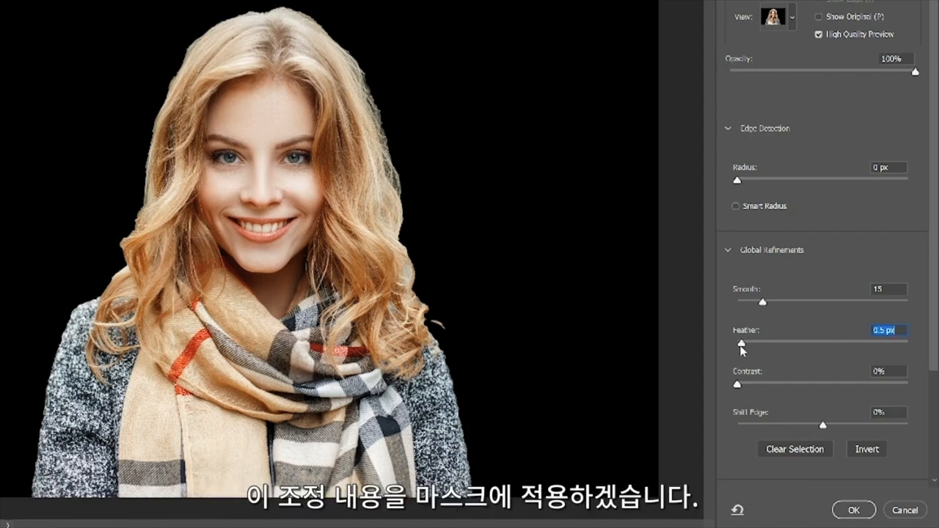
scroll(931, 424, "down", 1)
scroll(931, 425, "down", 2)
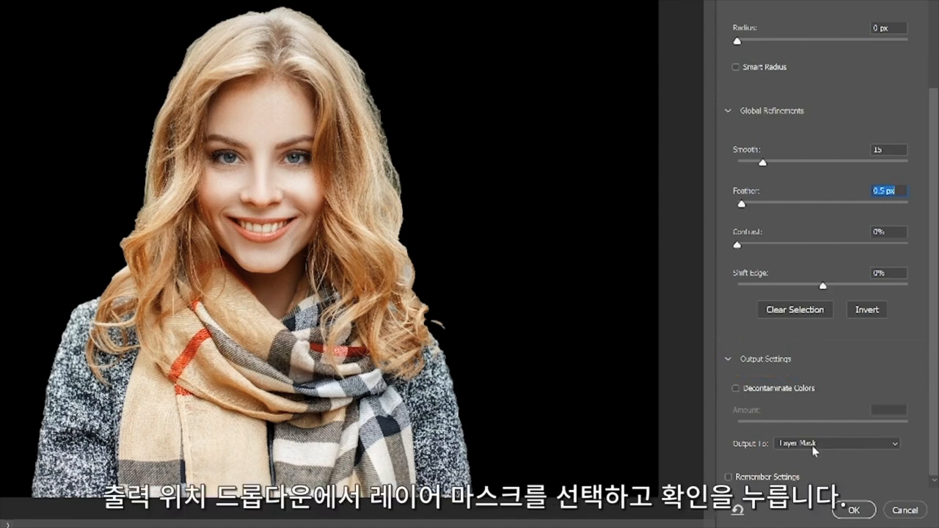
left_click(849, 508)
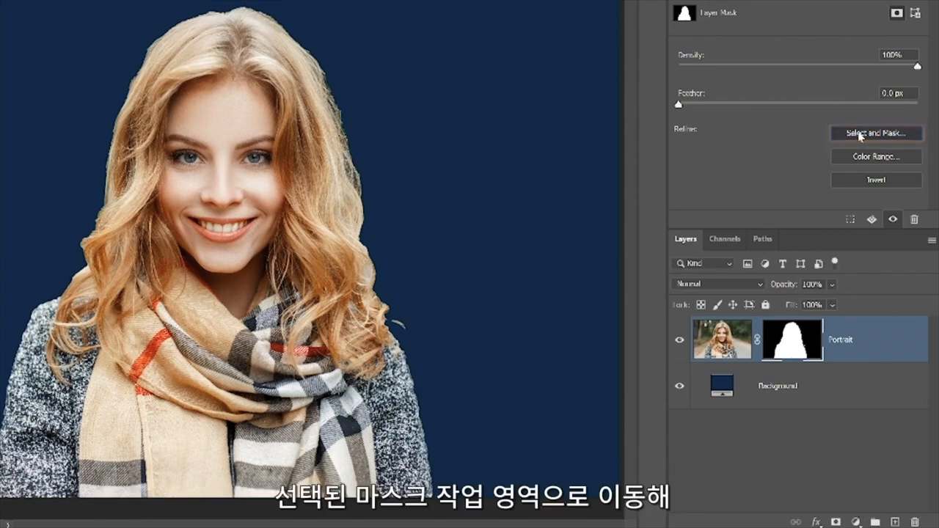
Reopen the Portrait mask in Select and Mask and paint around the hair's outer edges with the Refine Edge Brush
left_click(858, 133)
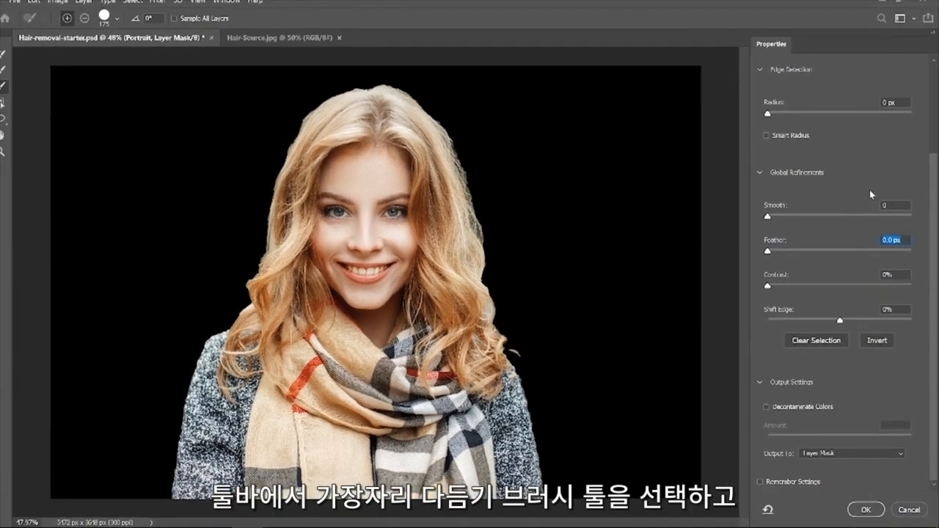
left_click(13, 77)
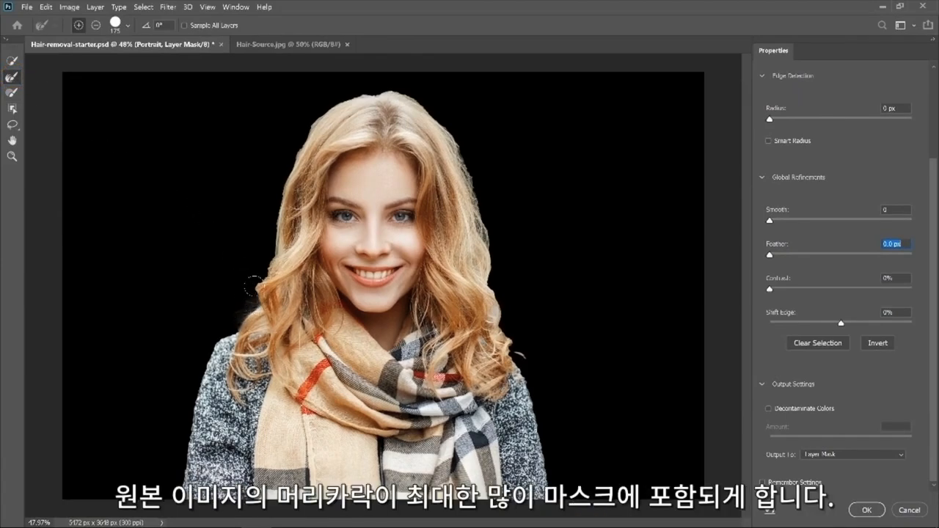
mouse_move(262, 271)
left_mouse_down()
mouse_move(278, 184)
mouse_move(307, 129)
mouse_move(335, 99)
mouse_move(392, 86)
mouse_move(449, 120)
mouse_move(467, 154)
mouse_move(518, 342)
left_mouse_up()
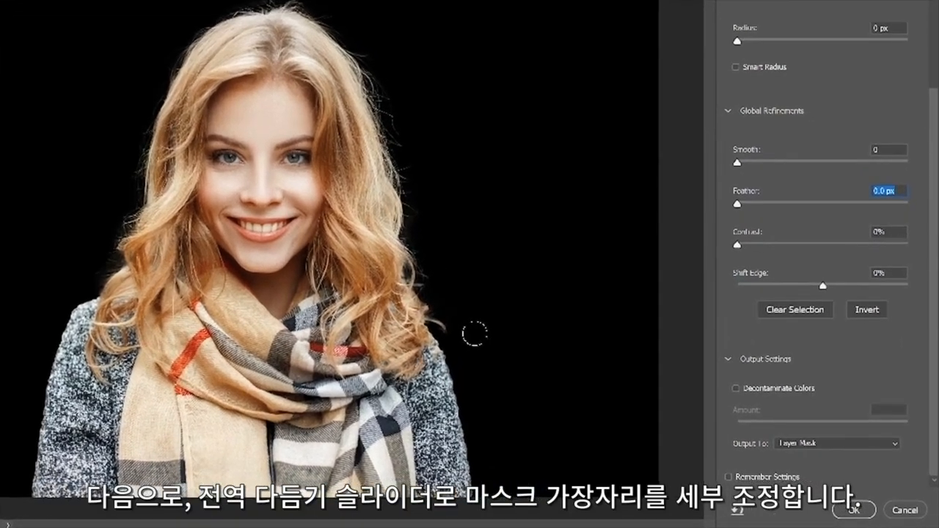
Set the mask's Contrast to 13% and Shift Edge to -7%, and apply the refinement to the layer mask
left_click(751, 264)
left_click_drag(739, 246, 764, 248)
left_click_drag(823, 286, 817, 289)
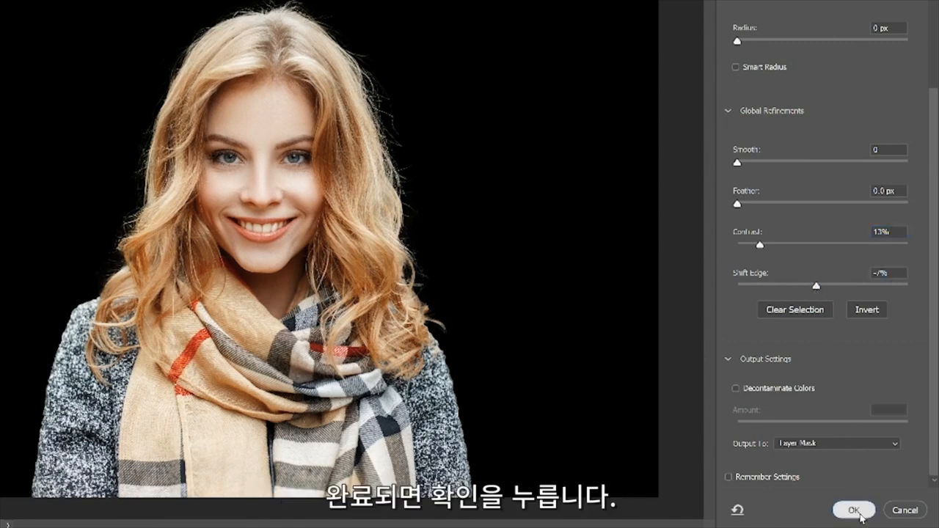
left_click(860, 514)
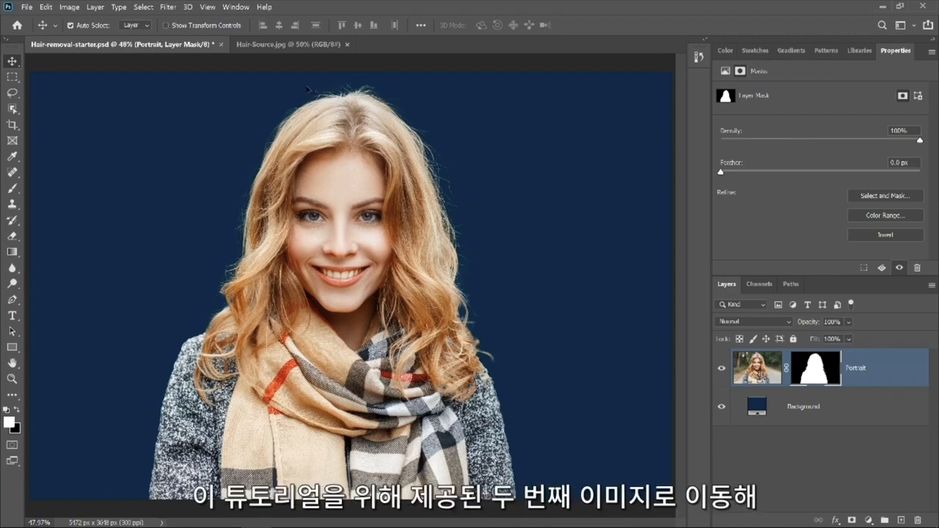
Crop Hair-Source.jpg to the strip of hair along the image's left side, about 691 px wide
left_click(286, 45)
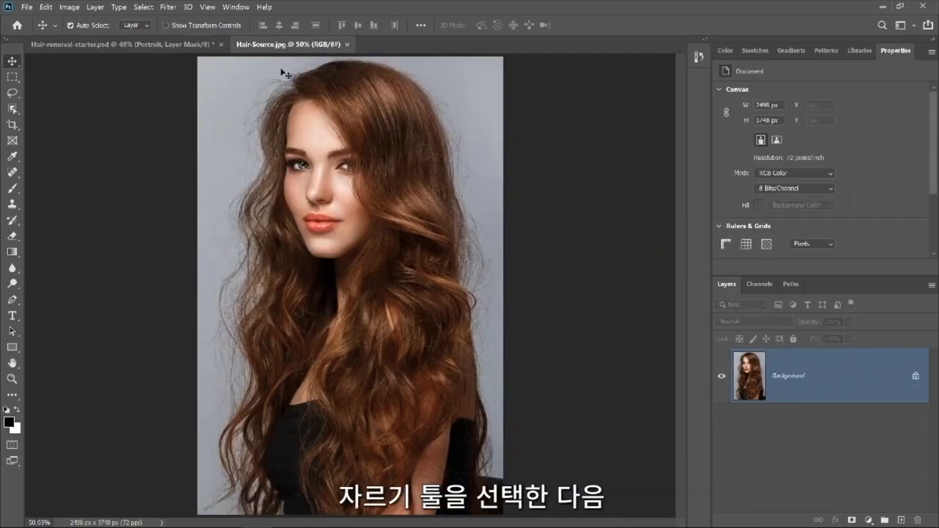
left_click(13, 124)
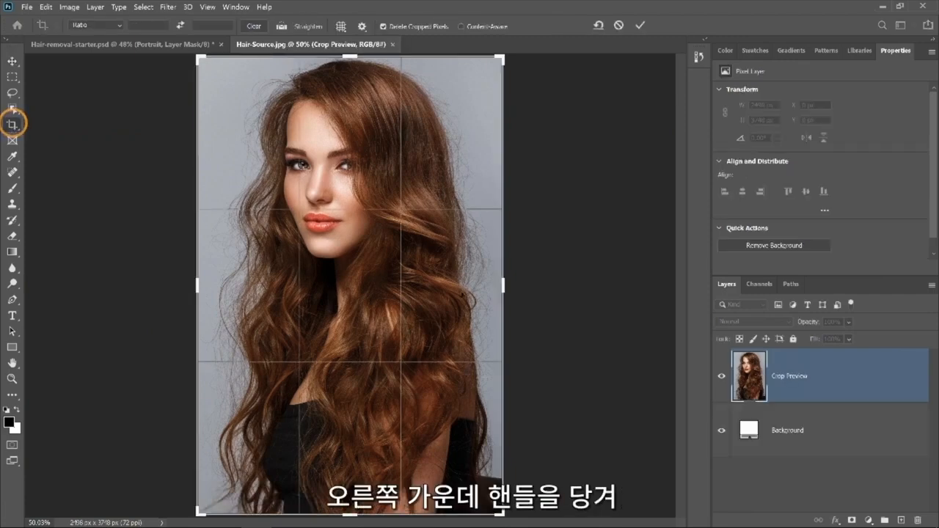
left_click_drag(504, 285, 393, 286)
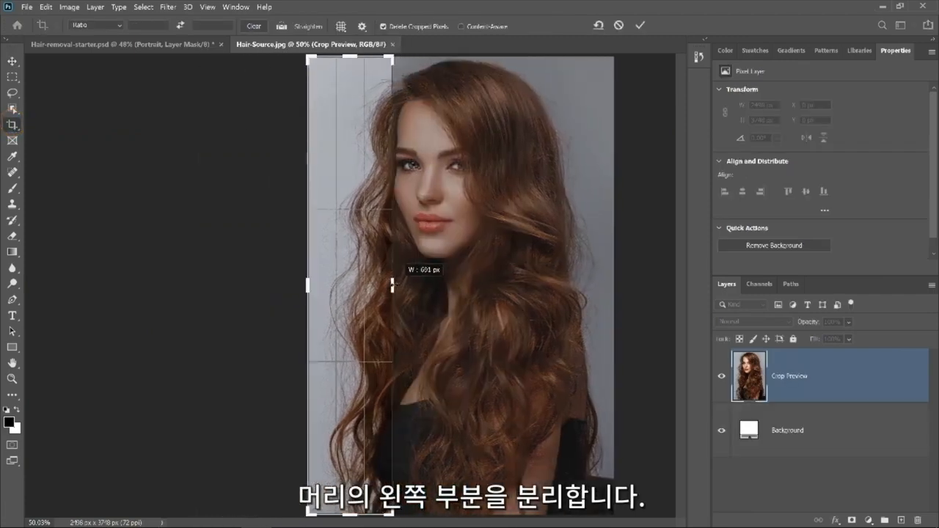
key("Return")
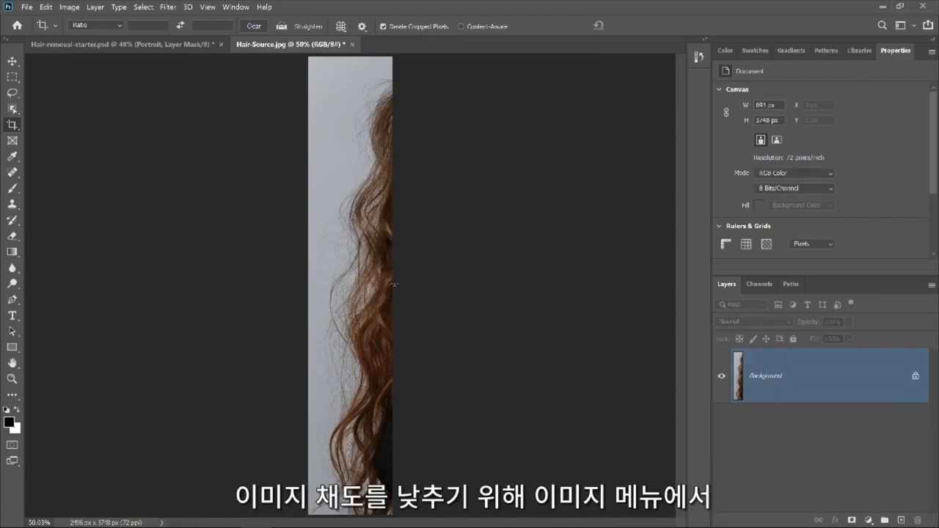
Desaturate the cropped hair image
left_click(69, 6)
mouse_move(70, 35)
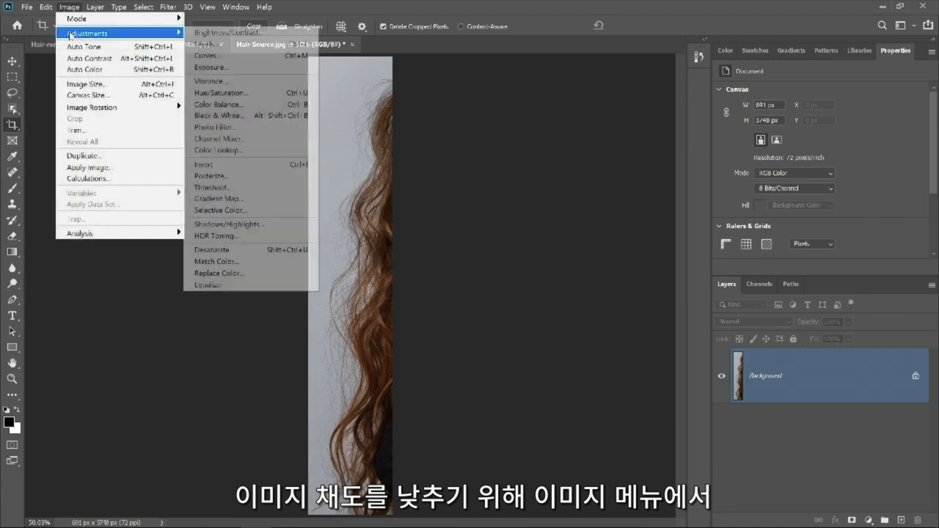
left_click(257, 253)
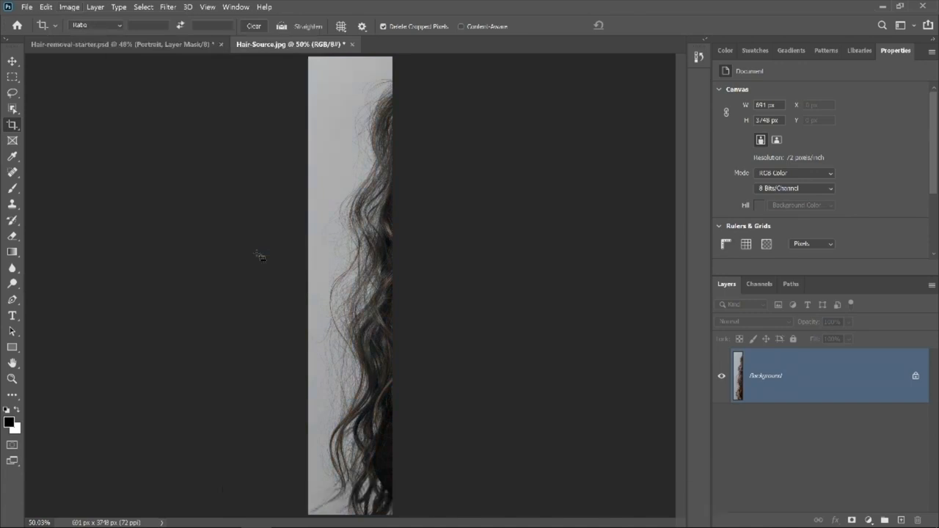
Apply Levels to the hair strip with the midtone input at 0.45 and the white input at 162
left_click(68, 9)
mouse_move(68, 35)
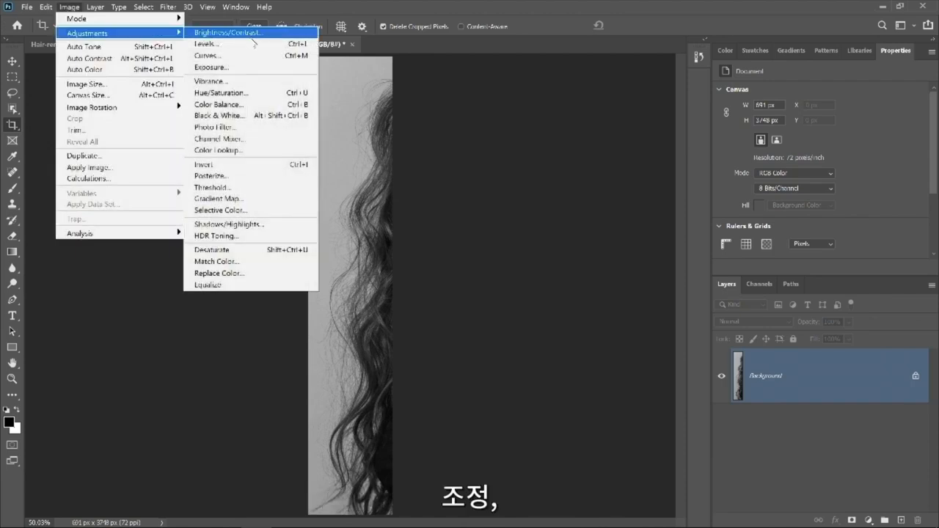
left_click(276, 44)
left_click(516, 200)
mouse_move(516, 201)
left_mouse_down()
mouse_move(589, 199)
mouse_move(511, 199)
left_mouse_up()
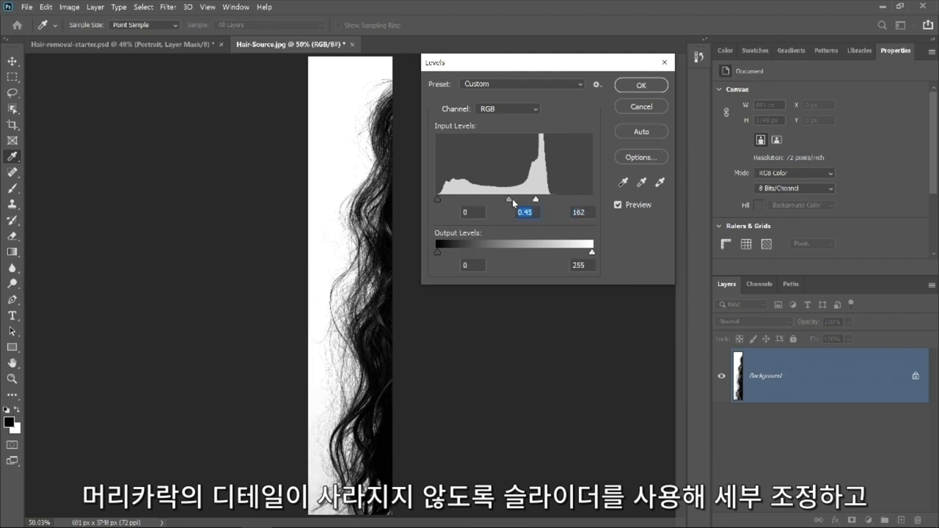
left_click(640, 85)
key("c")
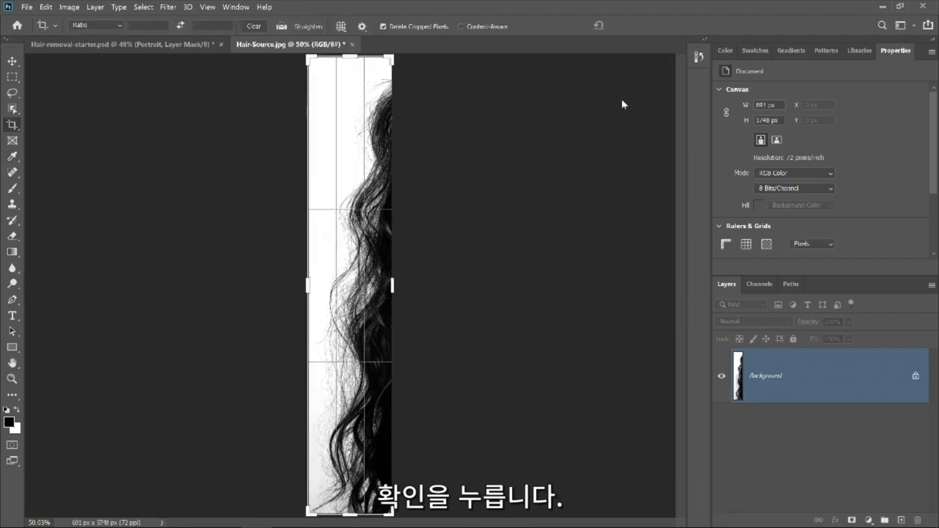
Whiten the grey lower-left corner of the hair strip using the Dodge tool with range Highlights and 50% exposure
left_click(13, 284)
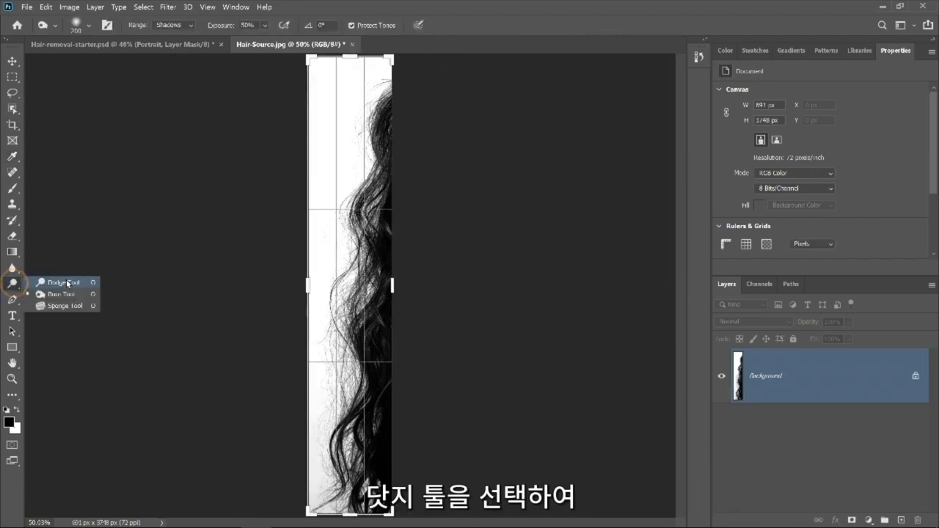
left_click(67, 284)
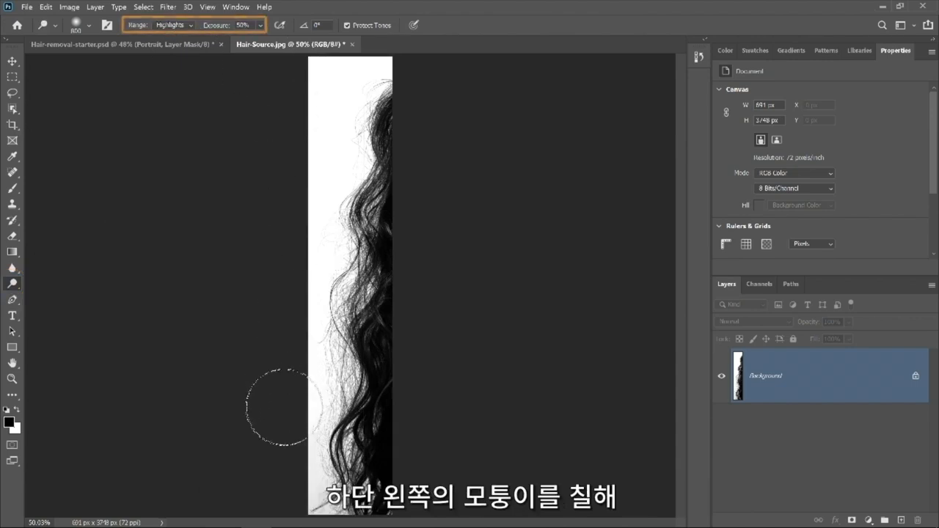
mouse_move(273, 488)
left_mouse_down()
mouse_move(294, 499)
mouse_move(394, 497)
left_mouse_up()
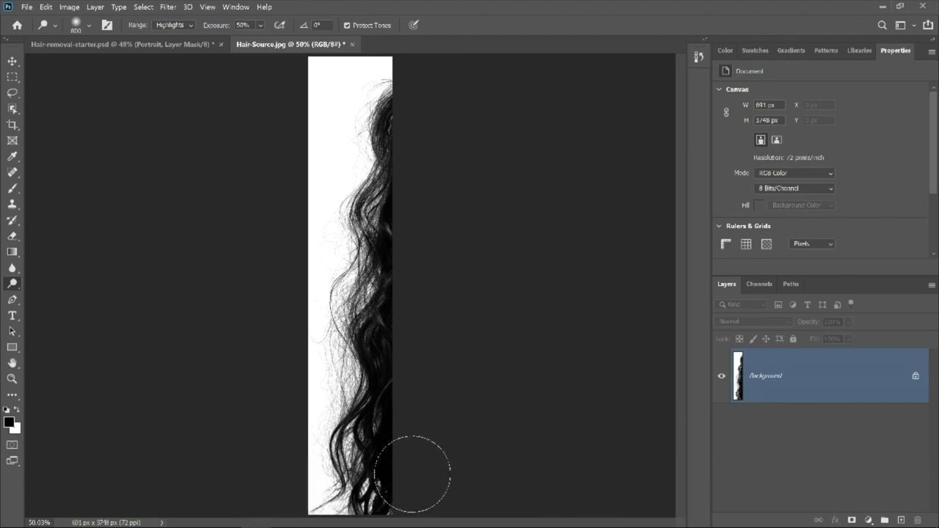
Darken the hair strip's dark areas with the Burn tool at size 600, range Shadows and 50% exposure
right_click(19, 285)
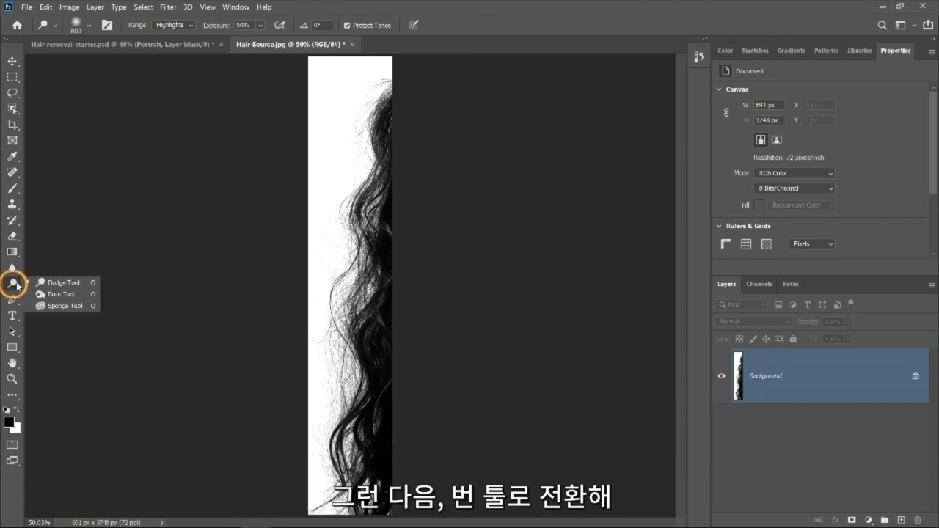
left_click(68, 289)
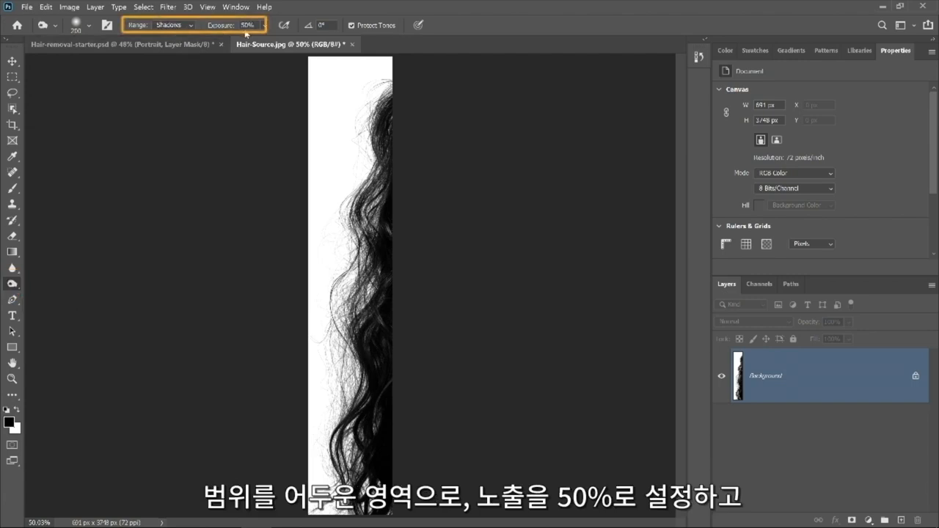
key("bracketright")
key("bracketright")
key("bracketright")
key("bracketright")
key("bracketright")
mouse_move(376, 121)
left_mouse_down()
mouse_move(371, 293)
mouse_move(394, 190)
mouse_move(369, 371)
mouse_move(396, 308)
left_mouse_up()
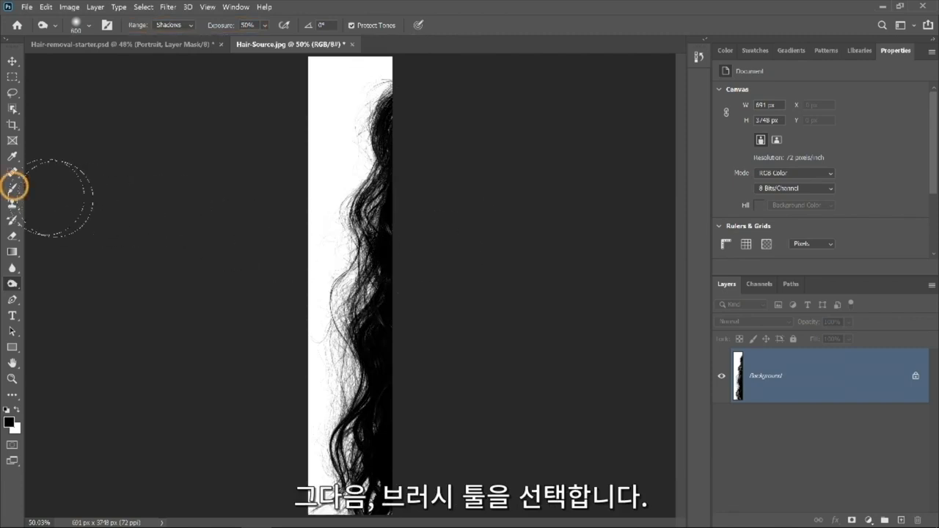
Define the black-and-white hair strip as a brush preset named Hair
left_click(13, 189)
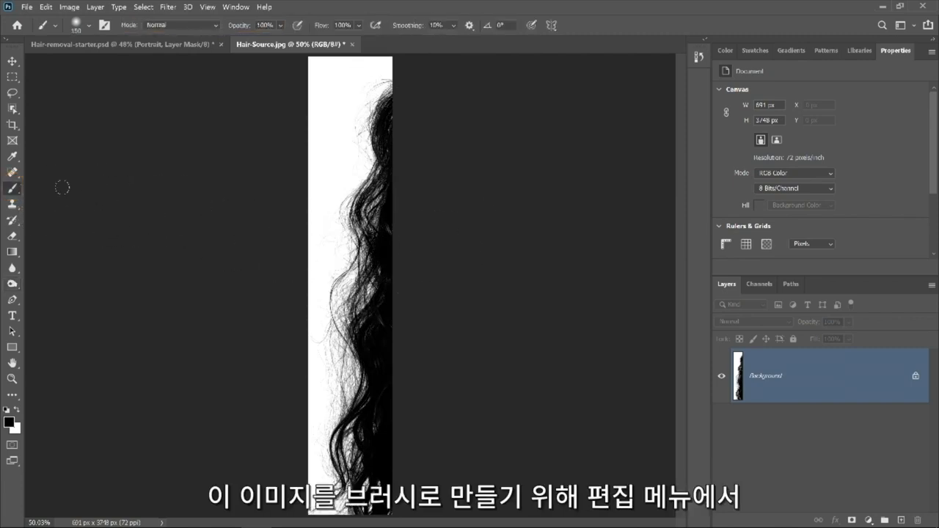
left_click(46, 7)
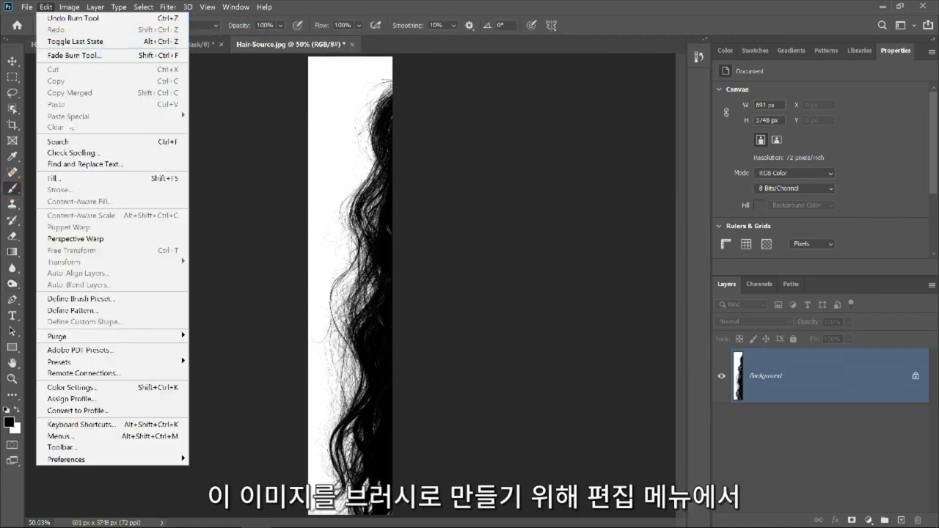
left_click(136, 298)
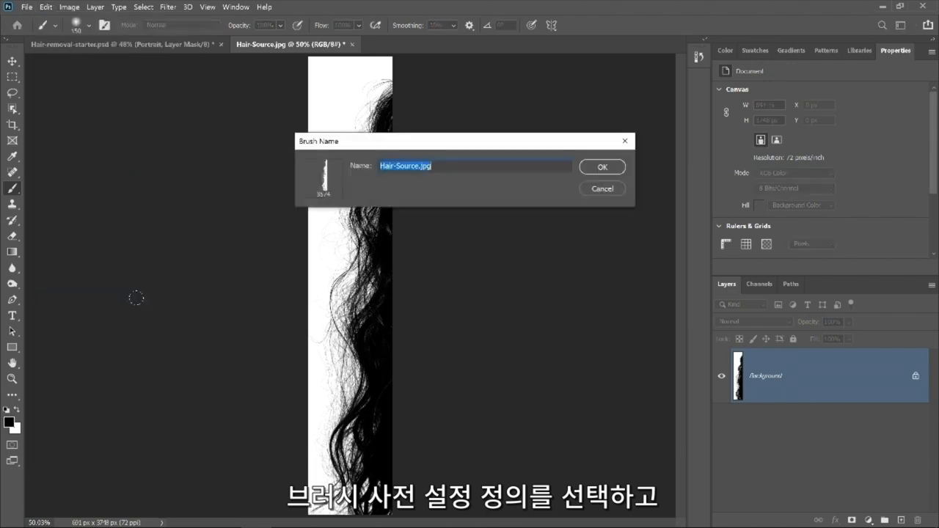
type("Hair")
key("Return")
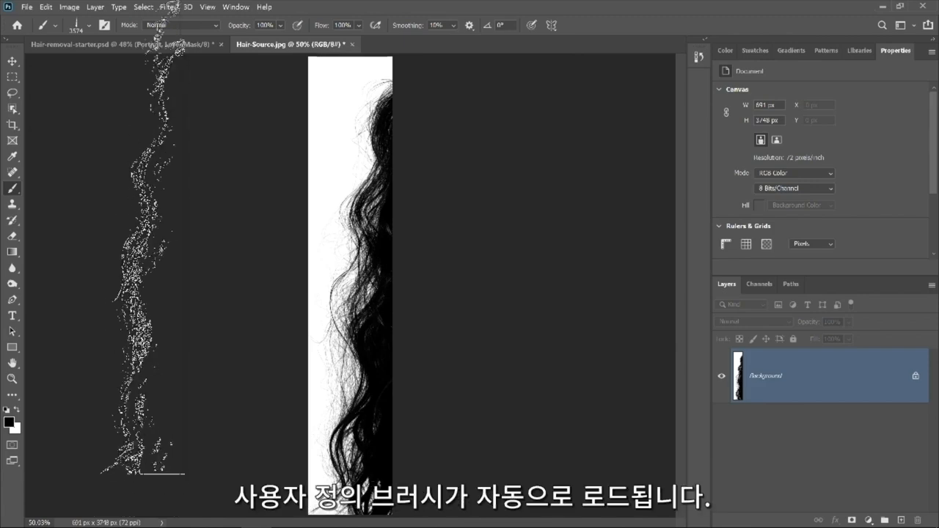
Return to Hair-removal-starter.psd and add a blank layer between the Background and Portrait layers
left_click(127, 46)
key("x")
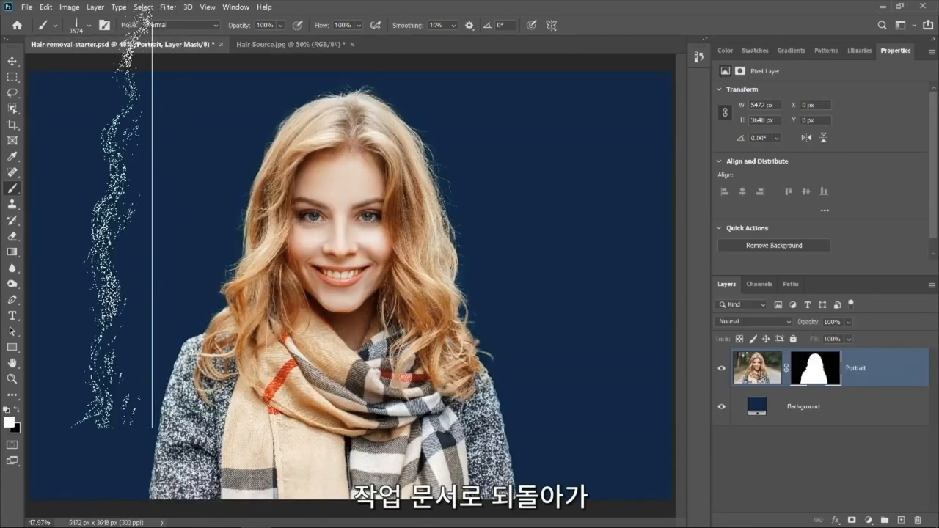
left_click(881, 418)
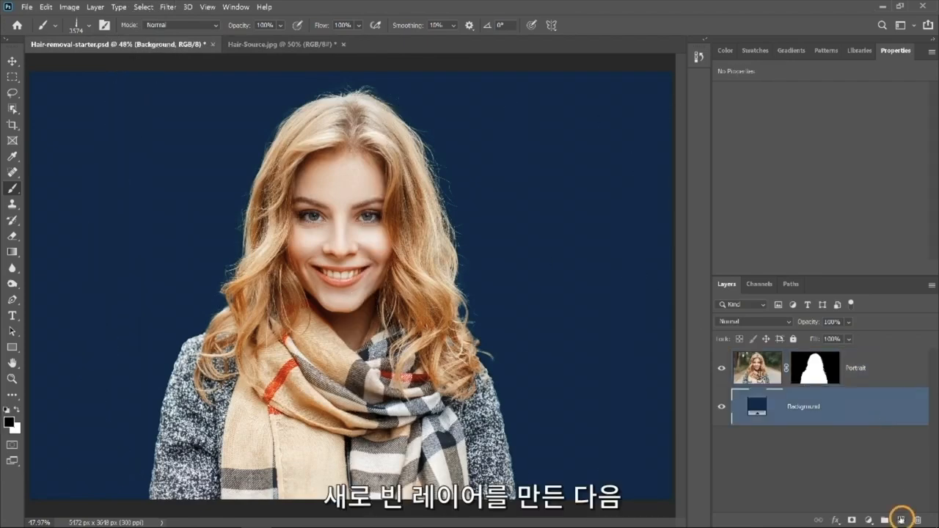
left_click(901, 521)
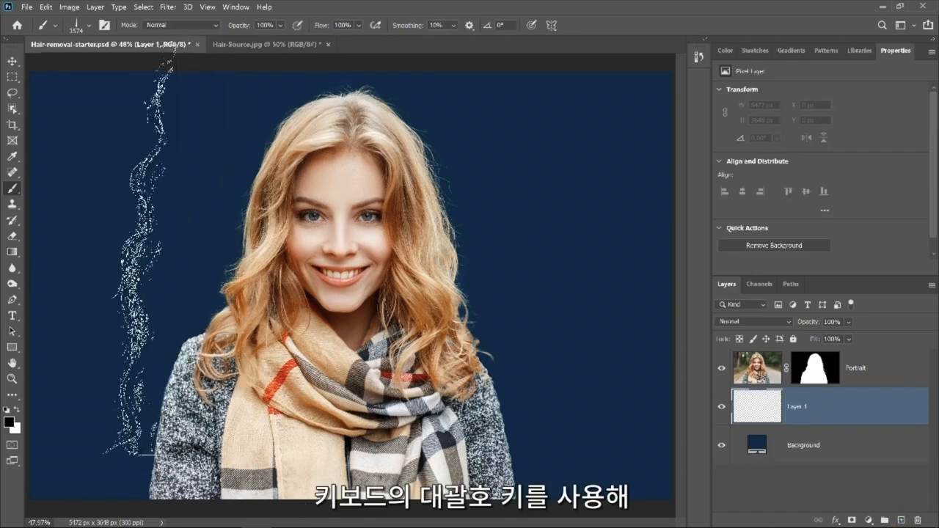
Sample the light blonde of the hair and stamp one strand strip with the hair brush at 2300 px on the blue area beside the portrait
key("bracketleft")
key("bracketleft")
key("bracketleft")
key("bracketleft")
key("bracketleft")
key("bracketleft")
key("bracketleft")
key("bracketleft")
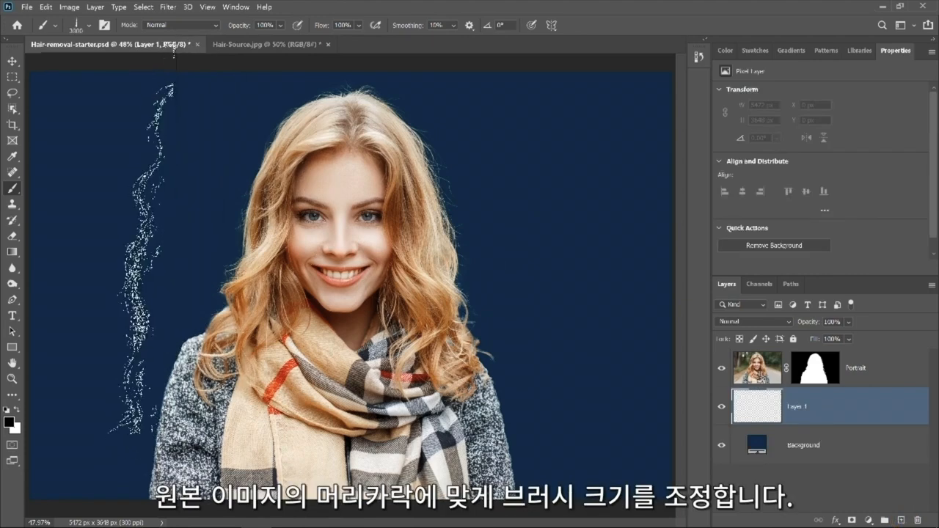
key("bracketleft")
key("bracketleft")
key("bracketleft")
key("bracketleft")
key("bracketleft")
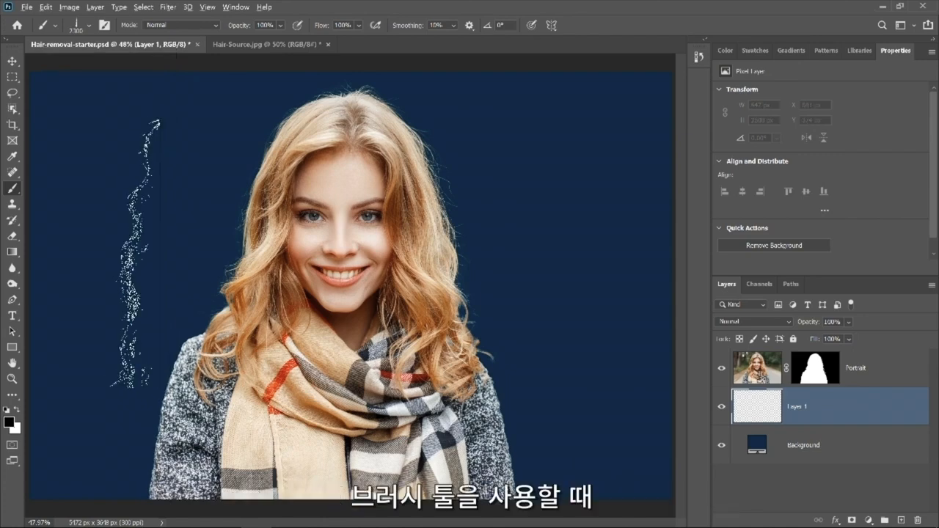
key("alt")
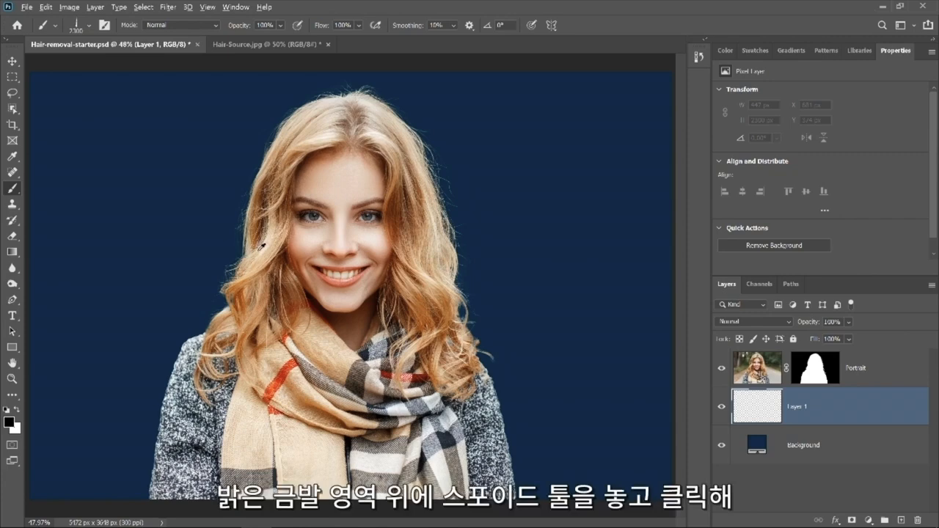
left_click(261, 246, "alt")
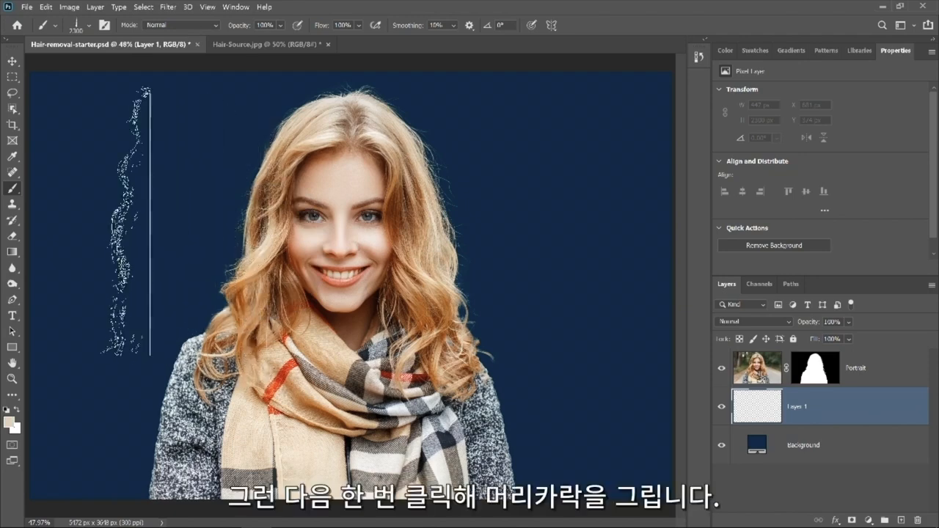
left_click(123, 221)
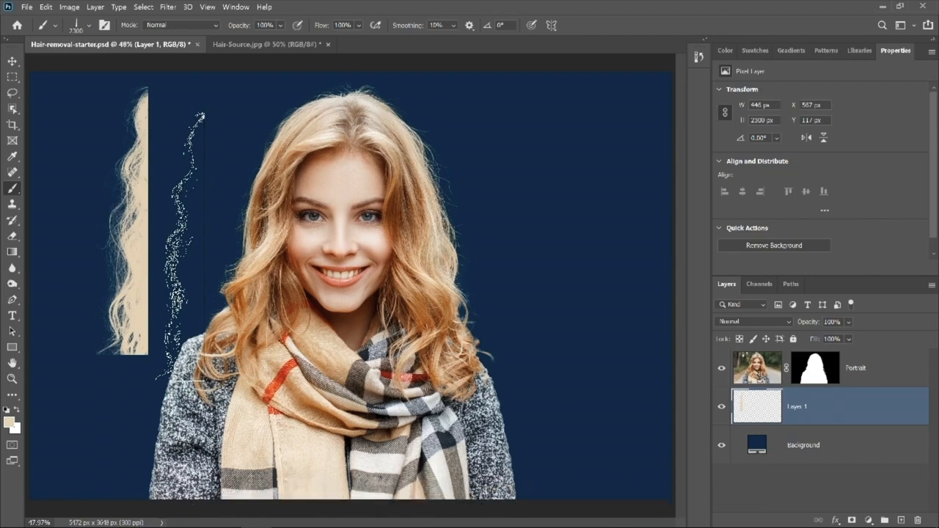
key("ctrl+d")
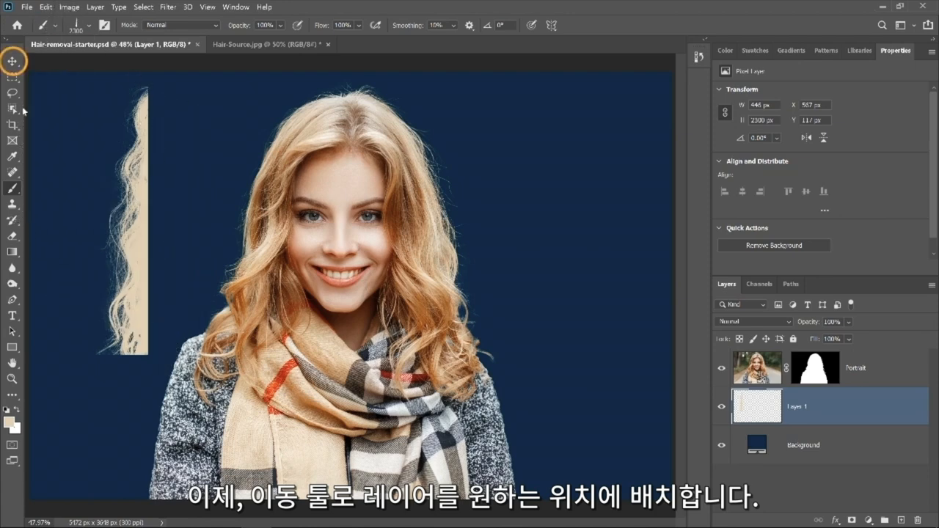
Move the stamped hair strip behind the left side of the woman's hair and rotate it about 19° clockwise
left_click(12, 61)
left_click_drag(144, 217, 258, 216)
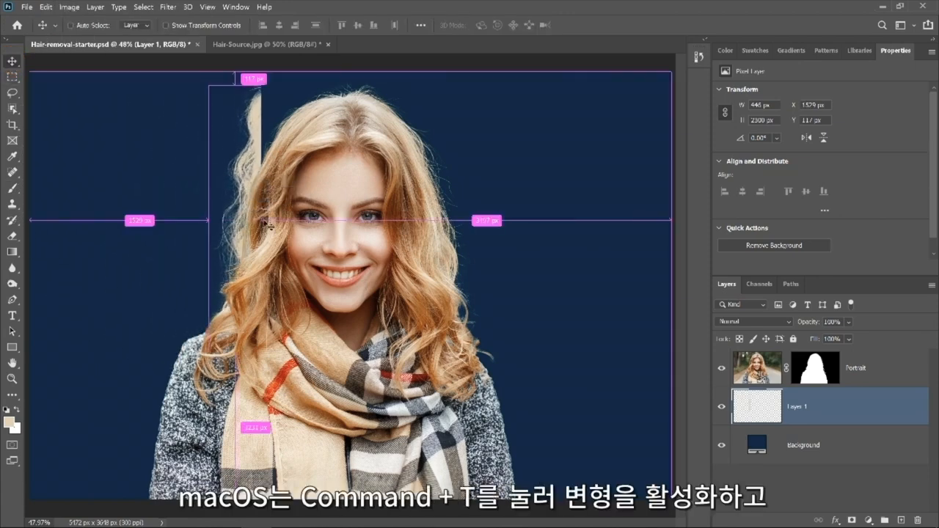
key("ctrl+t")
left_click_drag(284, 89, 306, 112)
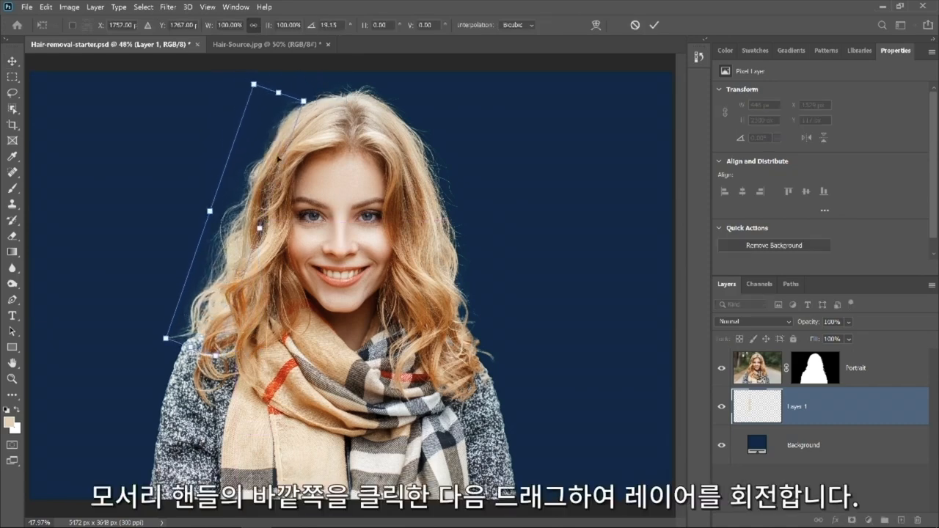
Warp the rotated hair strip to follow the outline of the hair and apply the transformation
right_click(234, 253)
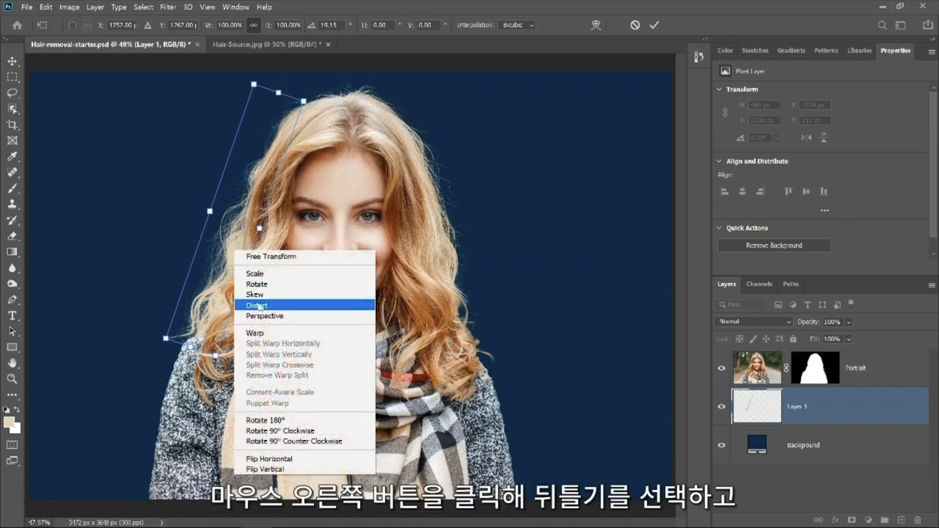
left_click(265, 335)
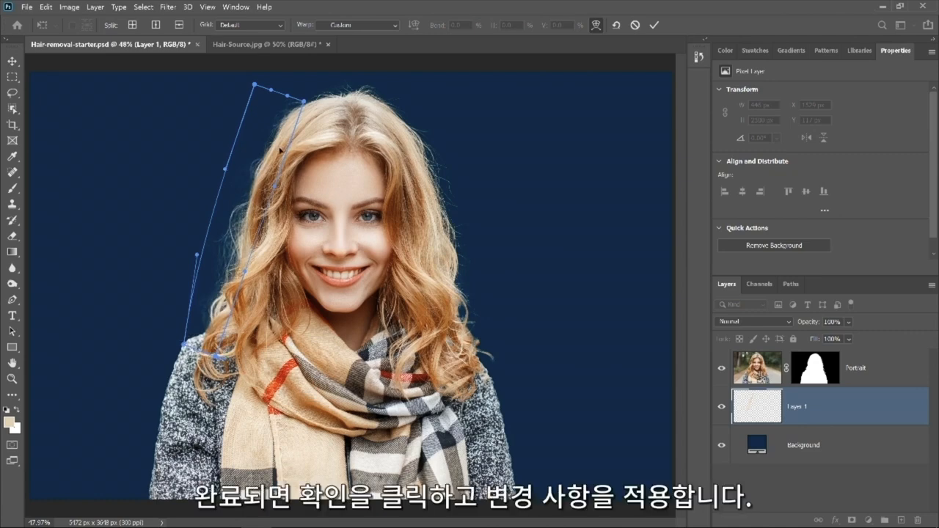
left_click(654, 25)
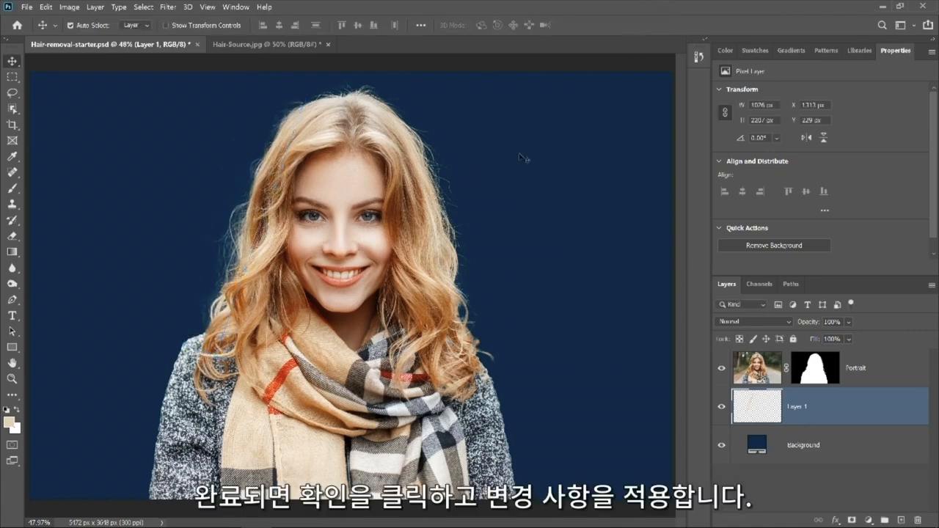
Duplicate the hair strip layer and place the horizontally flipped copy along the opposite side of the hair
key("ctrl")
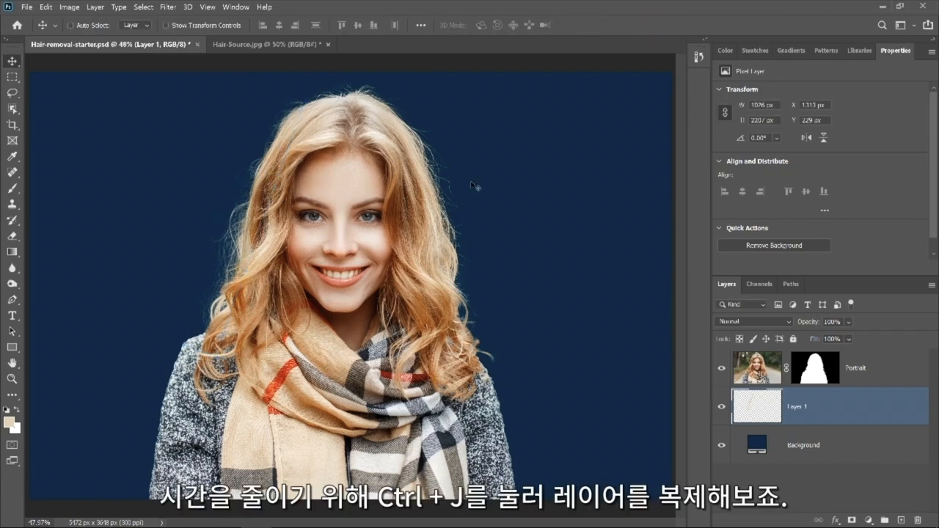
key("ctrl+j")
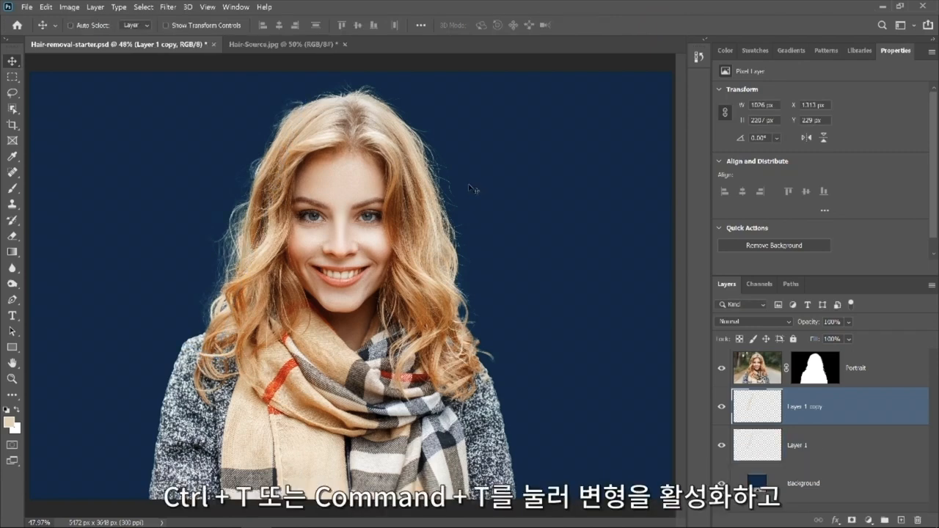
key("ctrl+t")
right_click(259, 243)
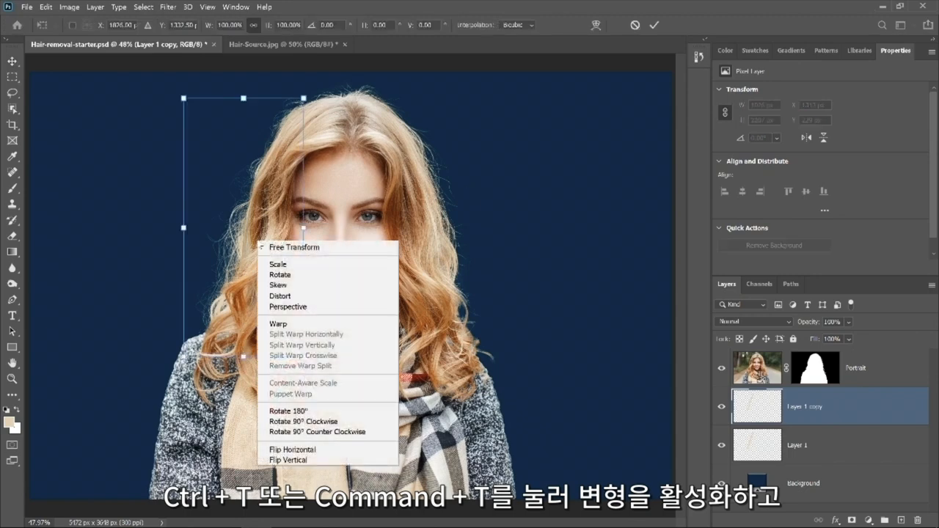
left_click(327, 450)
left_click_drag(243, 240, 465, 253)
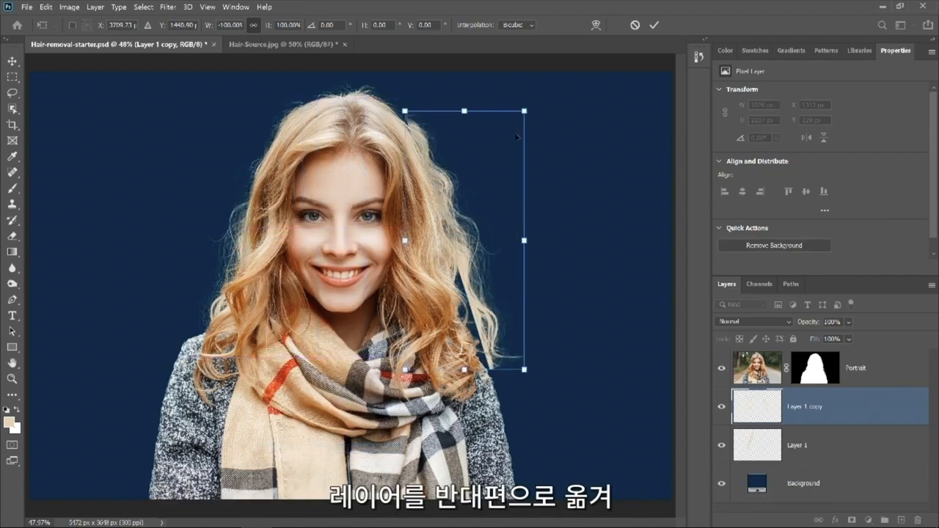
Rotate and fit the flipped hair copy to the hair's right edge and apply the transformation
left_click_drag(537, 105, 549, 118)
left_click_drag(476, 173, 473, 206)
key("Return")
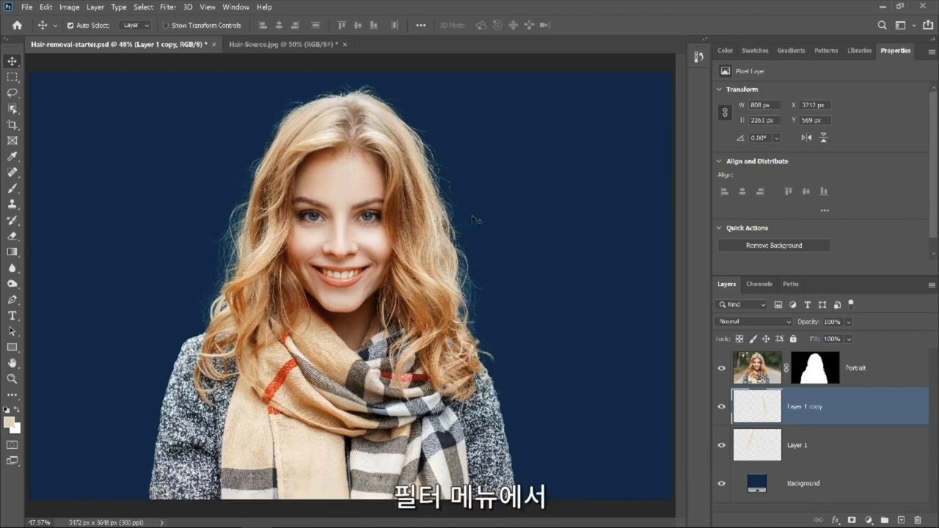
Apply a Gaussian Blur with a radius of 1.0 pixel to the duplicated hair layer
left_click(167, 6)
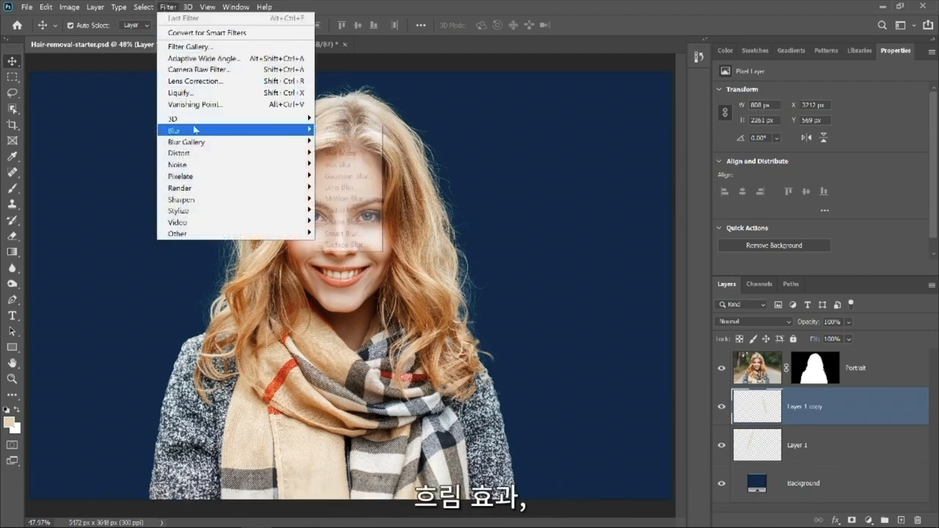
mouse_move(242, 131)
left_click(375, 175)
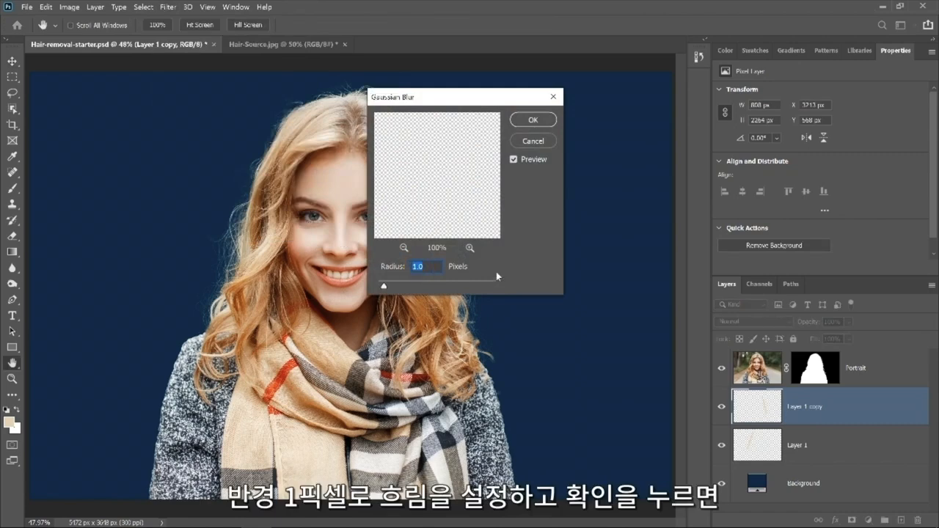
left_click(534, 120)
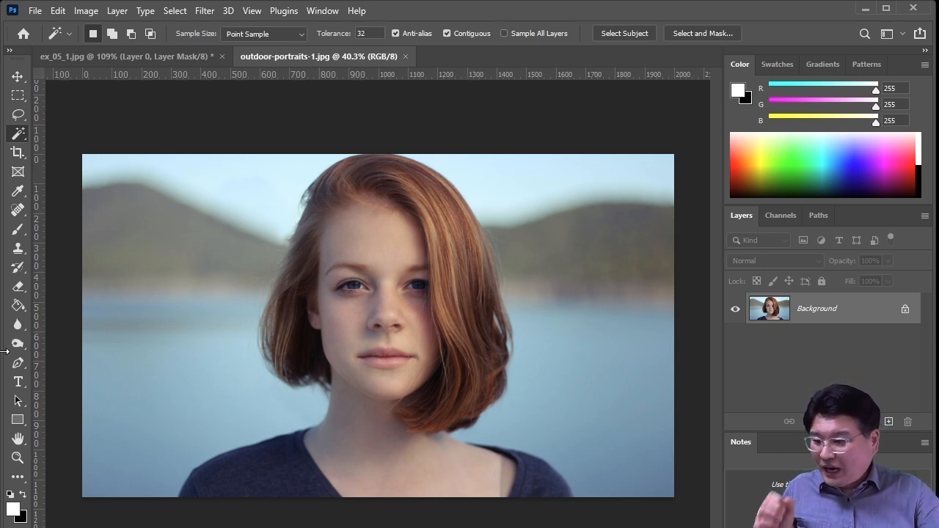
Intensify the lip colour in outdoor-portraits-1.jpg with the Sponge tool in Saturate mode, size 45 and 50% flow
left_click(18, 344)
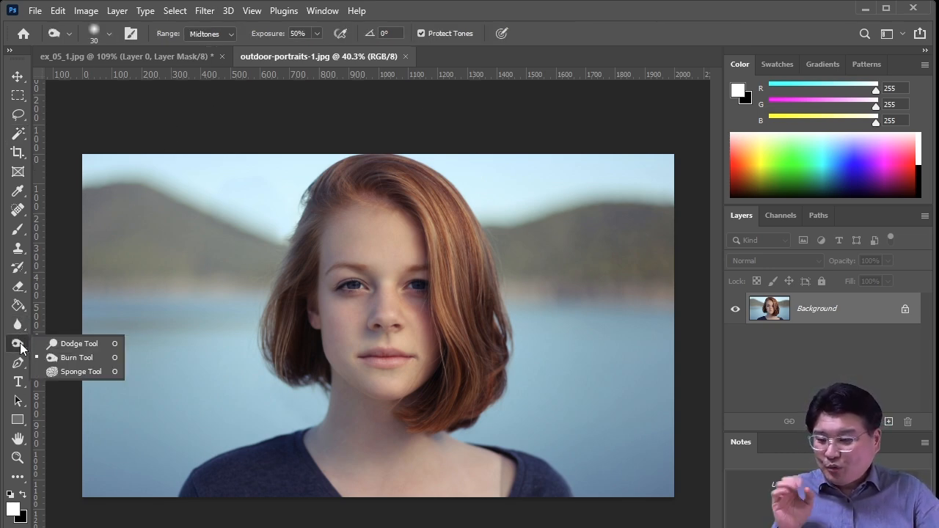
left_click(52, 372)
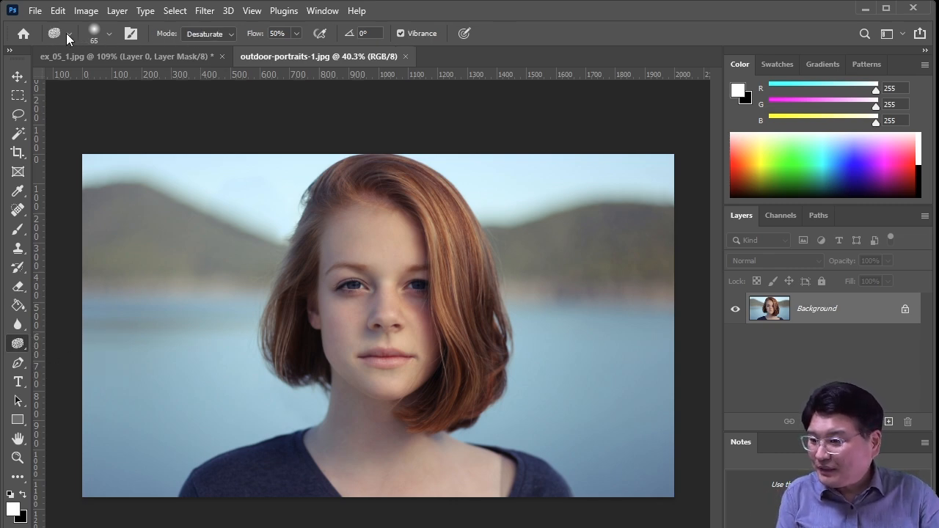
left_click(230, 35)
left_click(219, 56)
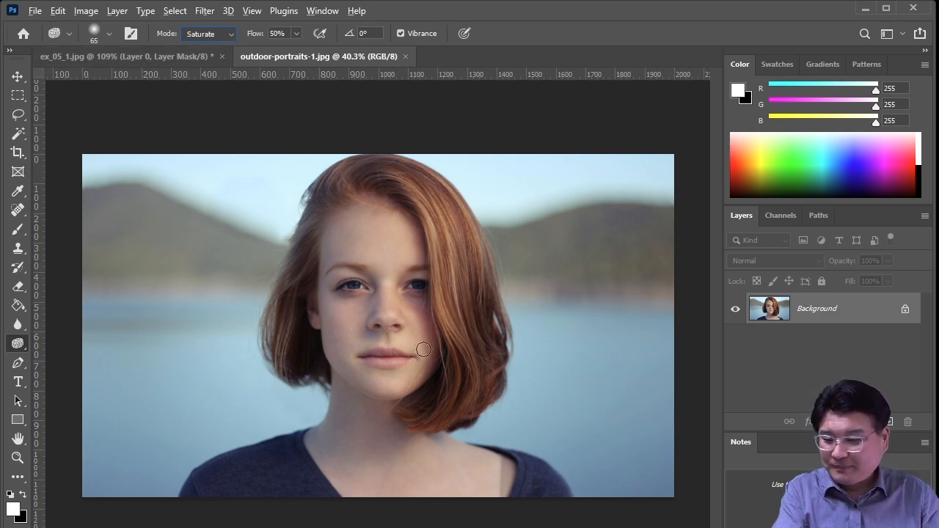
scroll(412, 353, "up", 5)
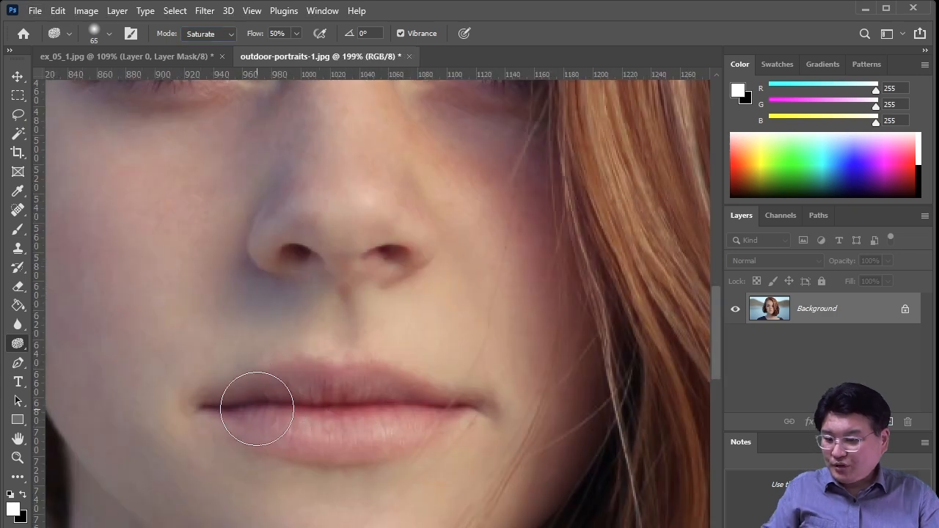
key("bracketleft")
key("bracketleft")
scroll(305, 404, "down", 1)
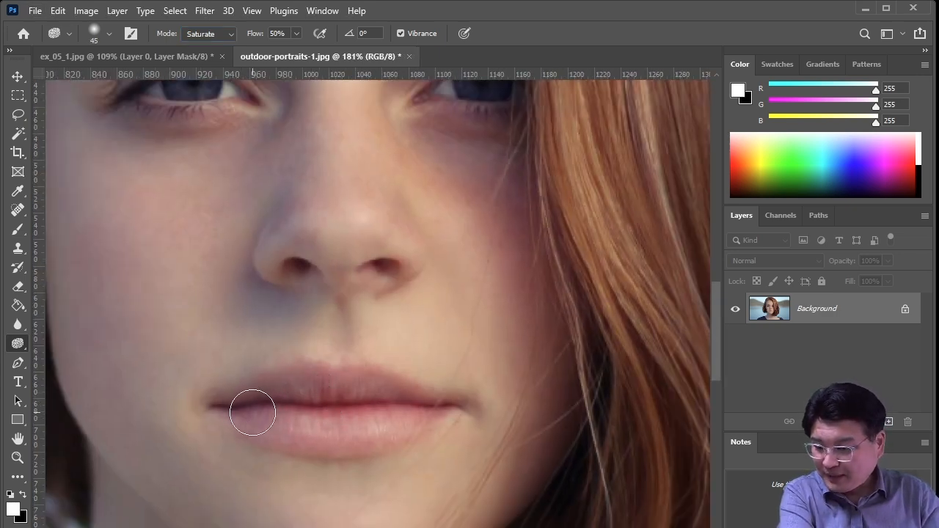
mouse_move(254, 413)
left_mouse_down()
mouse_move(335, 399)
mouse_move(297, 390)
mouse_move(348, 397)
mouse_move(306, 391)
mouse_move(252, 408)
mouse_move(306, 430)
mouse_move(346, 426)
mouse_move(292, 421)
mouse_move(367, 403)
left_mouse_up()
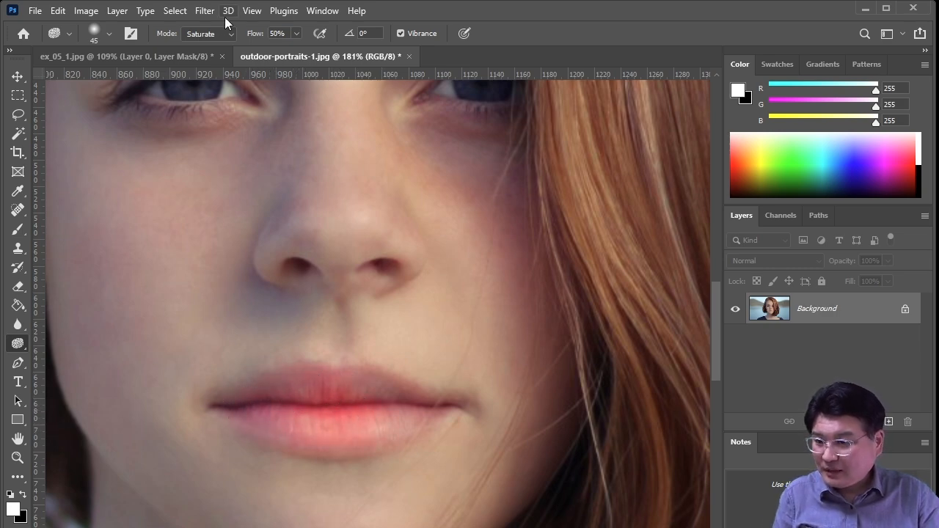
Try to saturate the lips further with the Sponge tool at 65% flow and brush size 20, undoing the last strokes
left_click(298, 34)
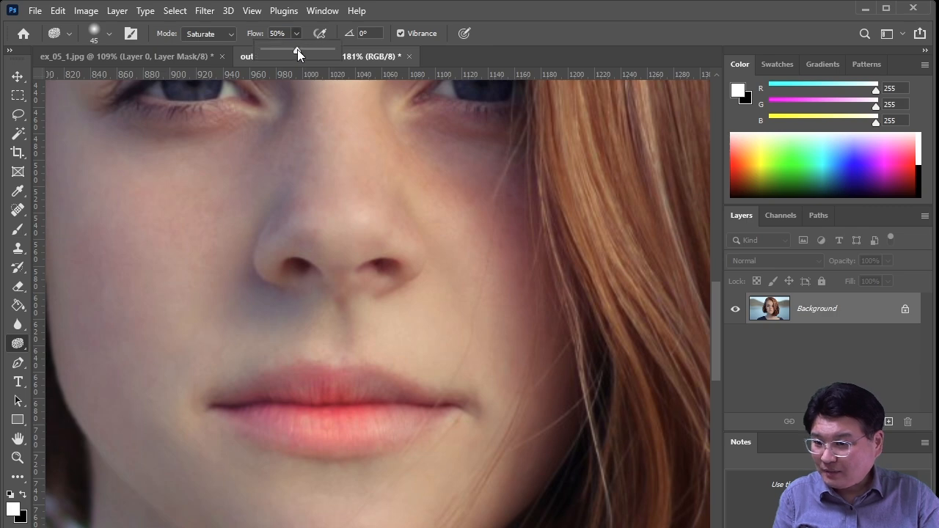
mouse_move(336, 376)
left_mouse_down()
mouse_move(340, 407)
mouse_move(376, 415)
mouse_move(364, 398)
mouse_move(405, 409)
mouse_move(340, 416)
mouse_move(359, 428)
mouse_move(323, 425)
mouse_move(280, 407)
mouse_move(309, 388)
mouse_move(306, 377)
mouse_move(341, 392)
mouse_move(360, 386)
mouse_move(390, 404)
mouse_move(286, 401)
mouse_move(251, 413)
mouse_move(273, 408)
mouse_move(261, 409)
mouse_move(327, 434)
mouse_move(385, 428)
mouse_move(403, 419)
mouse_move(378, 424)
mouse_move(411, 414)
mouse_move(275, 405)
left_mouse_up()
key("bracketleft")
key("bracketleft")
key("bracketleft")
key("bracketleft")
key("bracketleft")
scroll(375, 383, "down", 6)
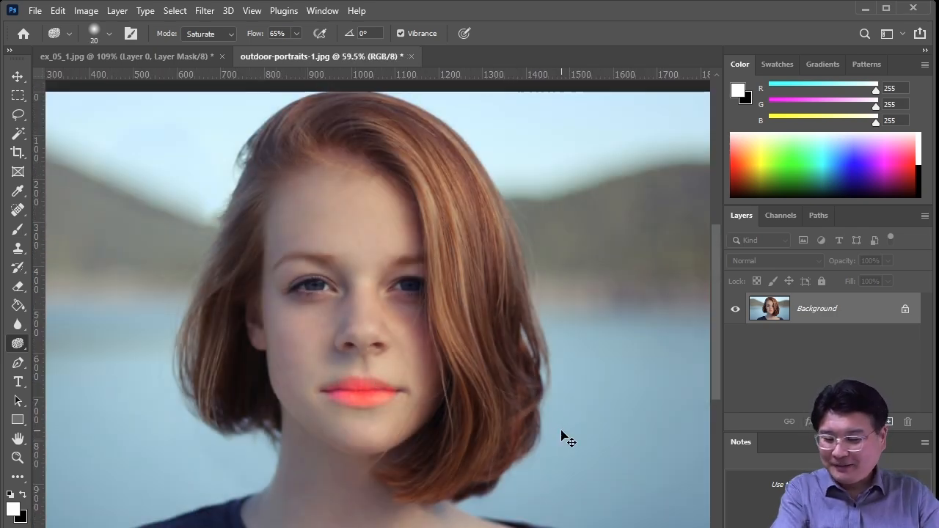
key("ctrl+z")
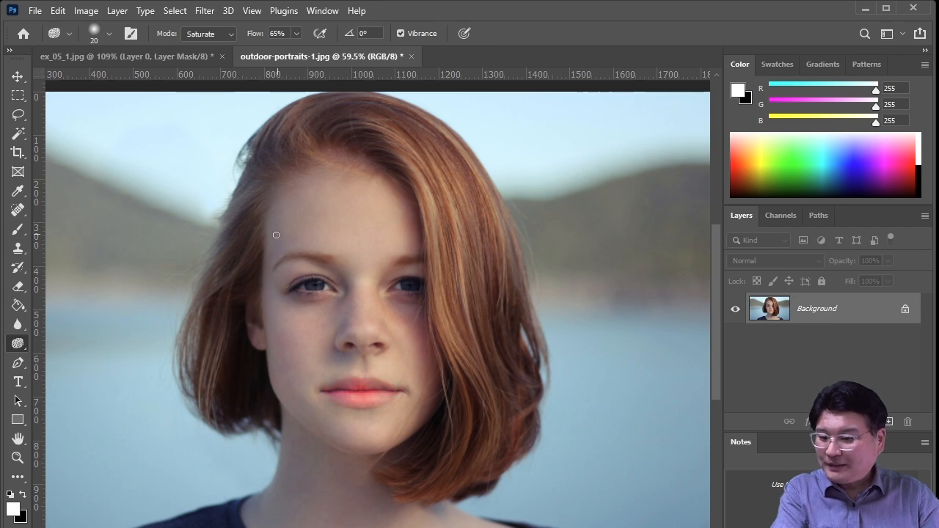
Tone down the lip colour with the Sponge tool in Desaturate mode at 65% flow
left_click(232, 33)
left_click(205, 43)
mouse_move(405, 391)
left_mouse_down()
mouse_move(339, 394)
mouse_move(366, 388)
left_mouse_up()
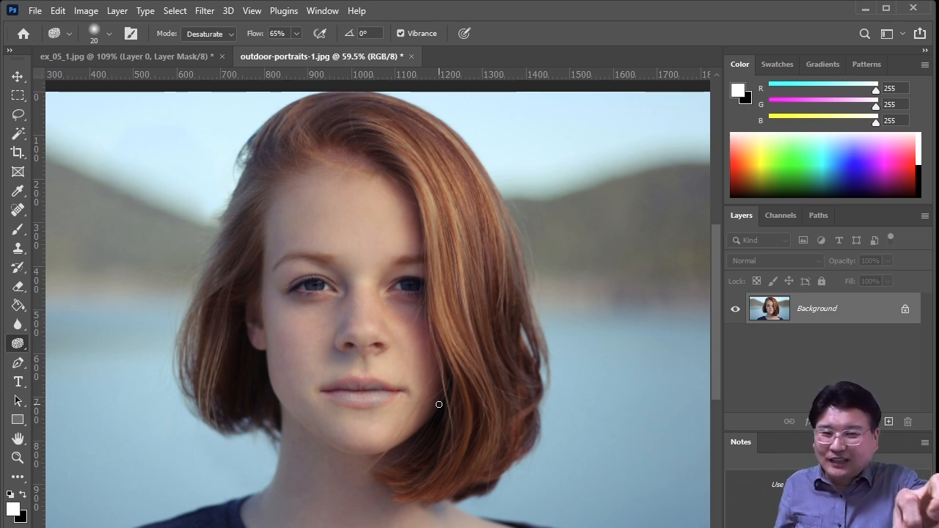
Darken both eyebrows and part of the hair beside the face with the Burn tool at size 60, midtones, 50% exposure
right_click(18, 343)
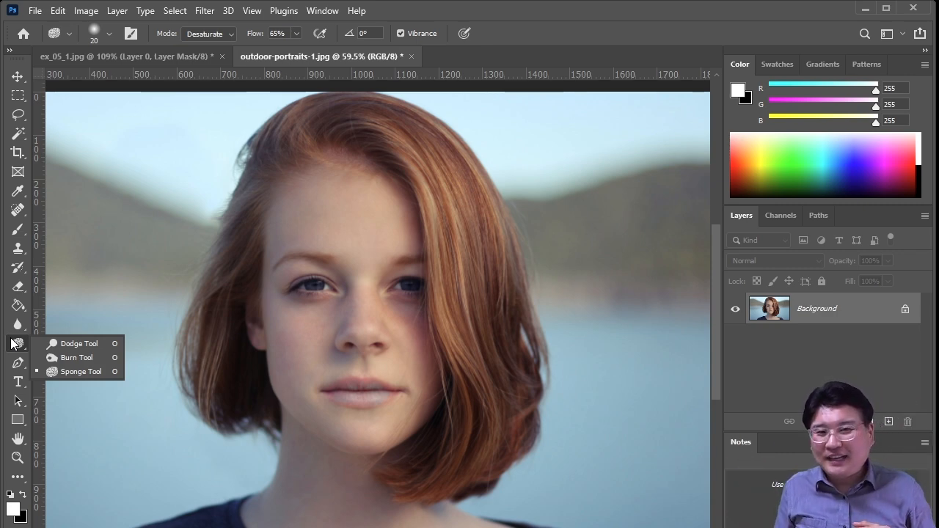
left_click(75, 358)
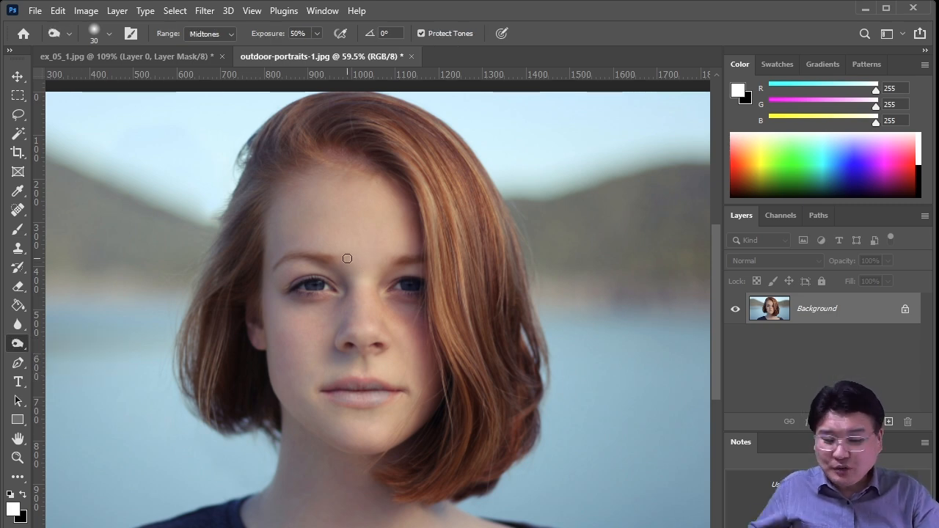
key("bracketright")
key("bracketright")
key("bracketright")
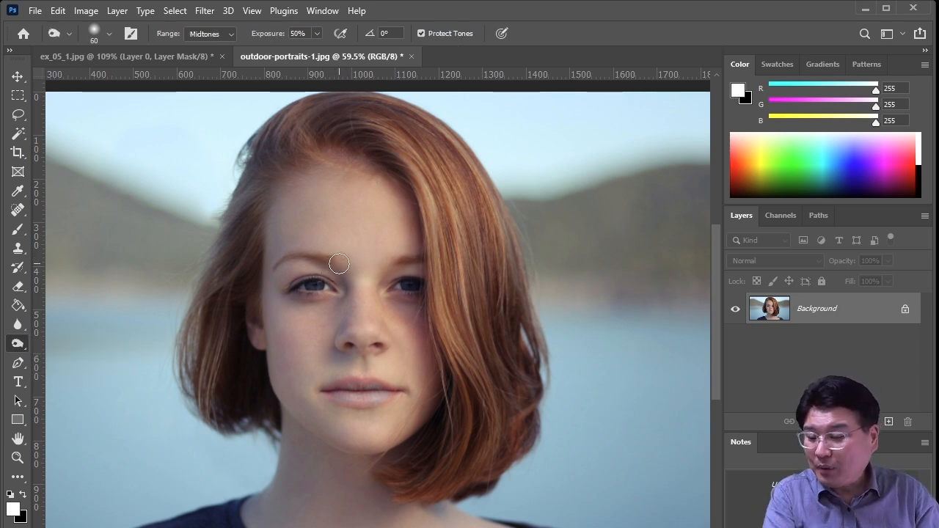
mouse_move(303, 255)
left_mouse_down()
mouse_move(326, 262)
mouse_move(279, 263)
left_mouse_up()
mouse_move(394, 262)
left_mouse_down()
mouse_move(412, 256)
mouse_move(380, 257)
left_mouse_up()
mouse_move(424, 202)
left_mouse_down()
mouse_move(461, 330)
mouse_move(452, 212)
mouse_move(464, 275)
mouse_move(452, 231)
mouse_move(455, 307)
mouse_move(446, 300)
mouse_move(469, 360)
mouse_move(442, 199)
mouse_move(416, 163)
mouse_move(443, 242)
mouse_move(430, 147)
mouse_move(404, 115)
mouse_move(429, 171)
mouse_move(394, 137)
mouse_move(477, 254)
left_mouse_up()
Lighten the nose bridge and lower forehead with the Dodge tool at size 40, midtones, 50% exposure, and enlarge the brush to 80
right_click(22, 344)
left_click(60, 341)
left_click_drag(367, 335, 364, 272)
mouse_move(364, 315)
left_mouse_down()
mouse_move(361, 248)
mouse_move(357, 315)
left_mouse_up()
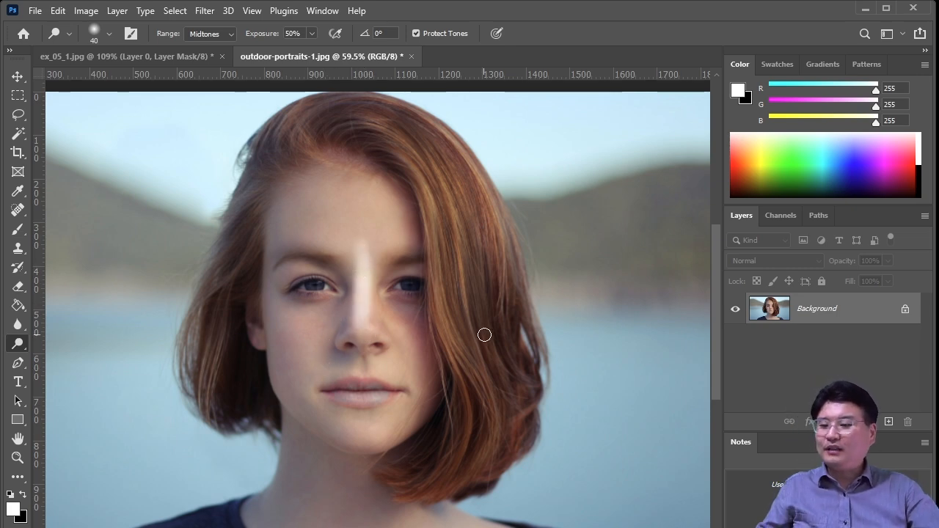
mouse_move(315, 237)
left_mouse_down()
mouse_move(350, 237)
mouse_move(324, 229)
mouse_move(393, 231)
left_mouse_up()
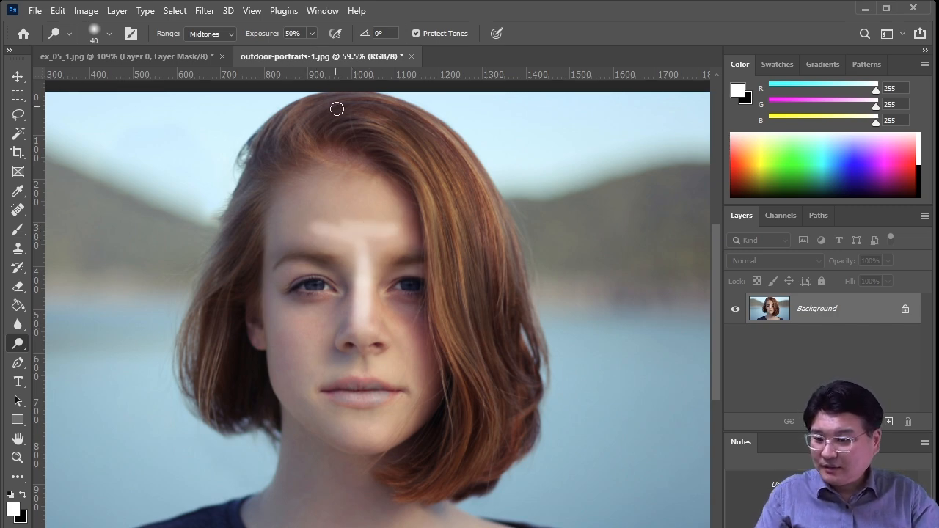
key("bracketright")
key("bracketright")
key("bracketright")
key("bracketright")
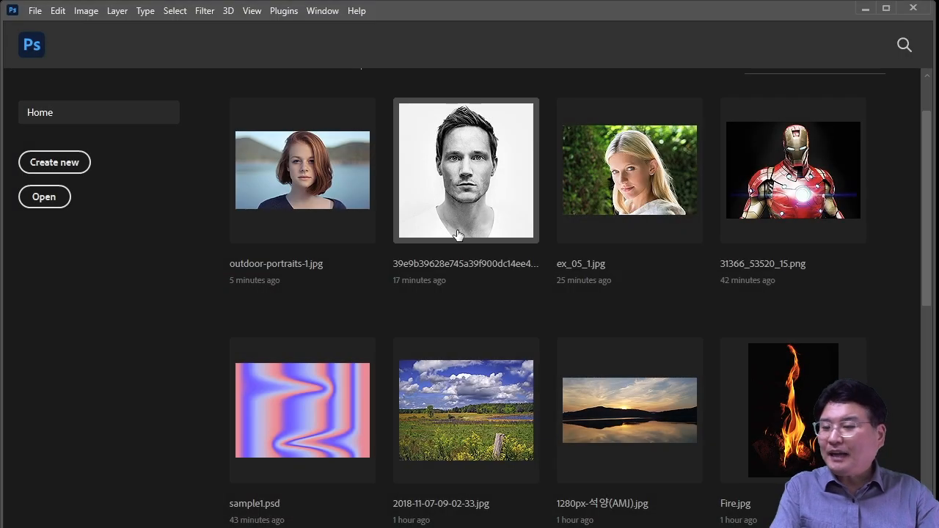
Open the recent file Fire.jpg and convert its locked background into a regular layer
left_click(800, 408)
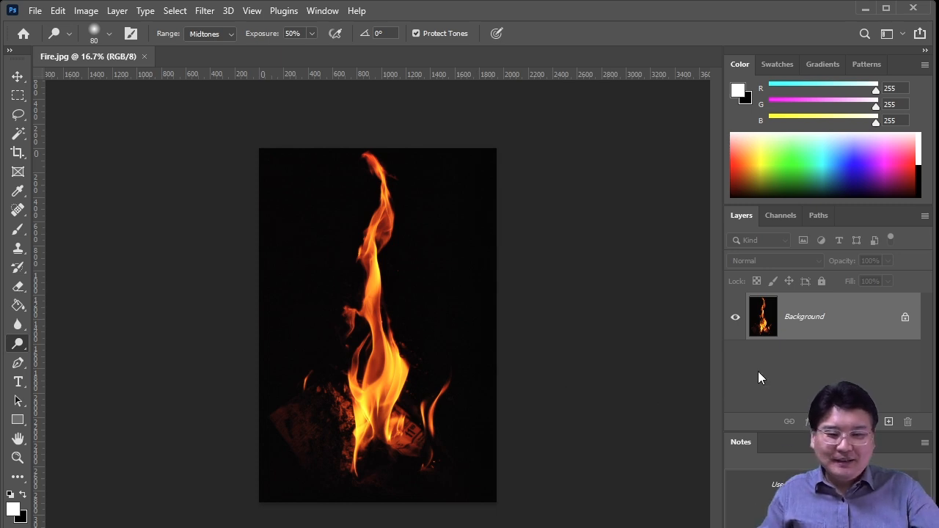
double_click(845, 318)
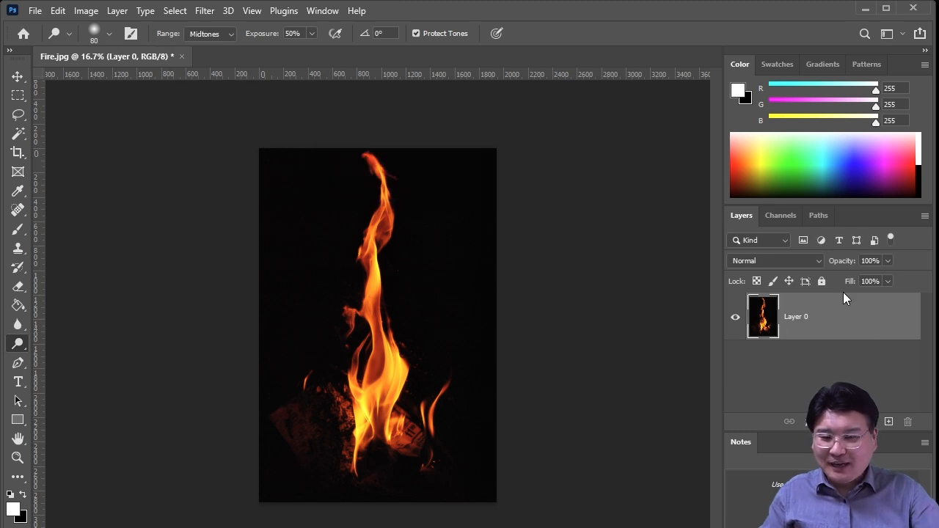
Compare the Red, Green and Blue channels of the fire image for contrast between flame and background
left_click(779, 215)
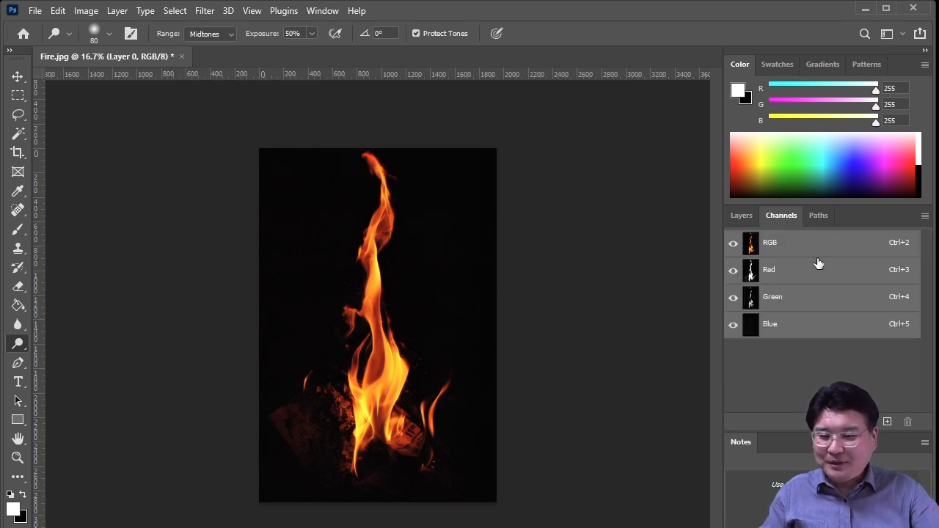
left_click(782, 271)
left_click(786, 299)
left_click(782, 326)
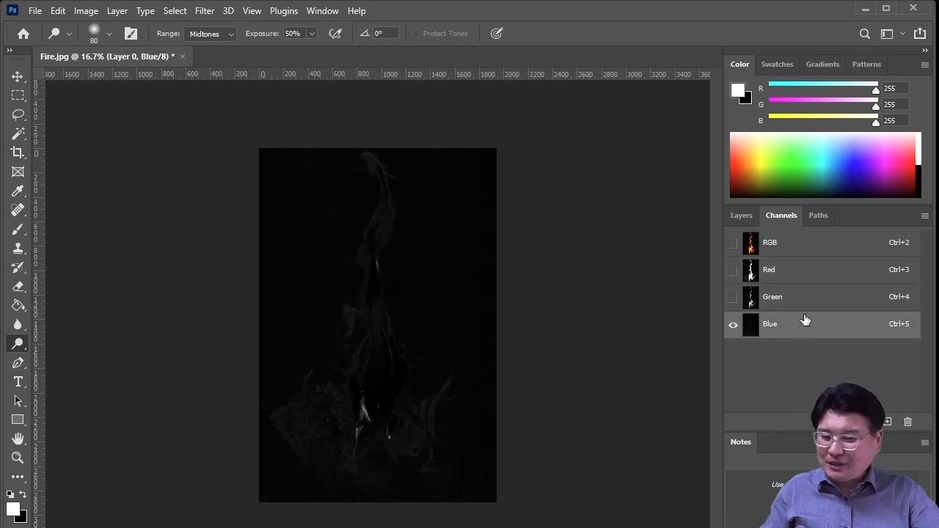
left_click(787, 270)
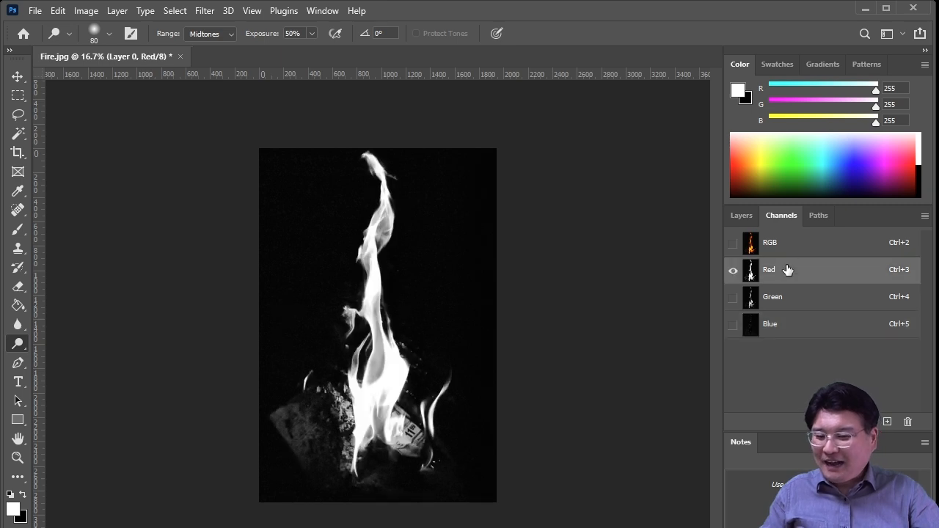
left_click(783, 301)
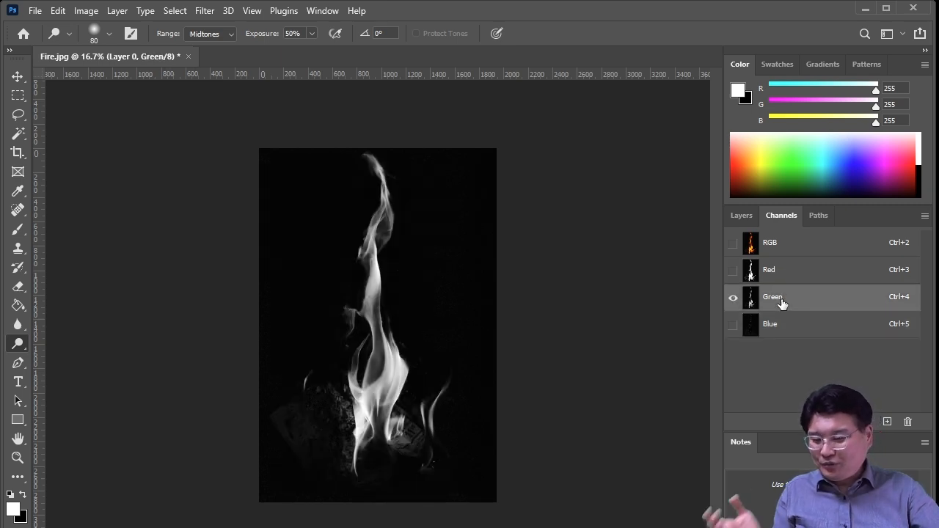
Select the whole canvas in the Red channel and copy its contents
left_click(783, 273)
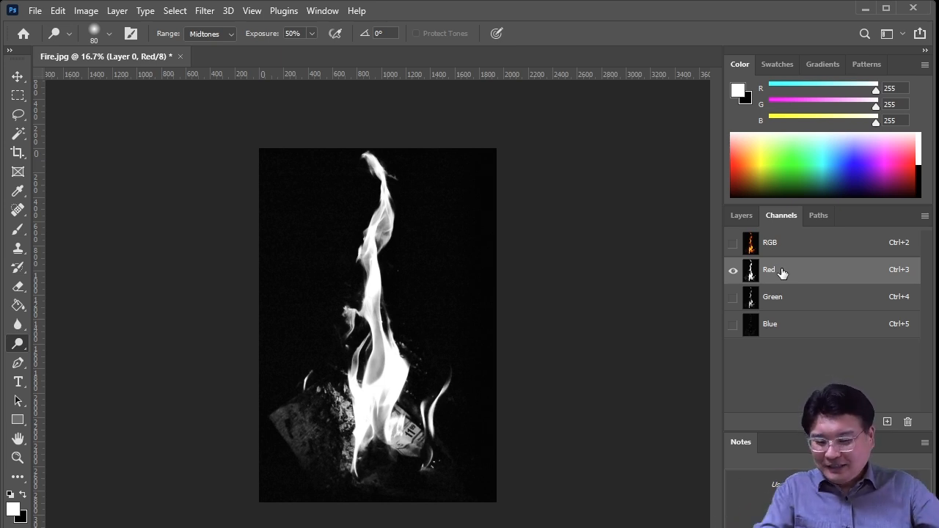
key("ctrl+a")
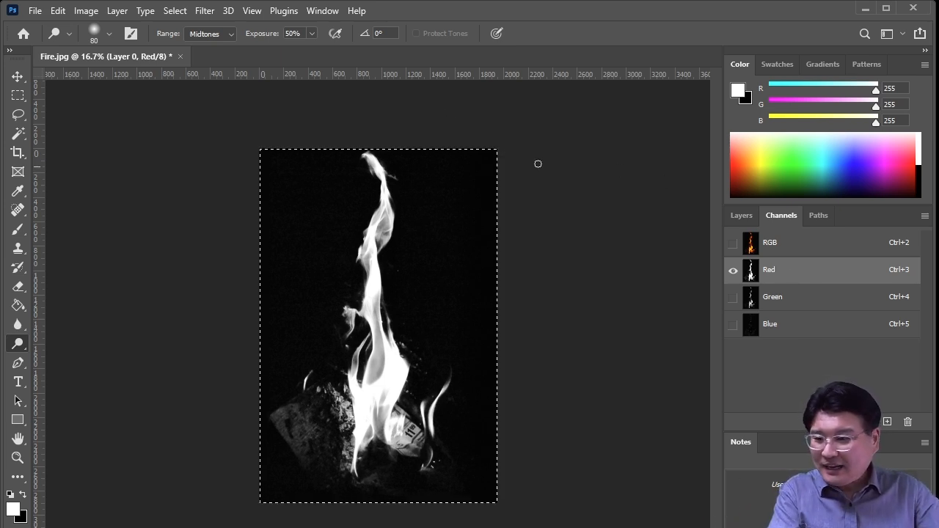
left_click(175, 11)
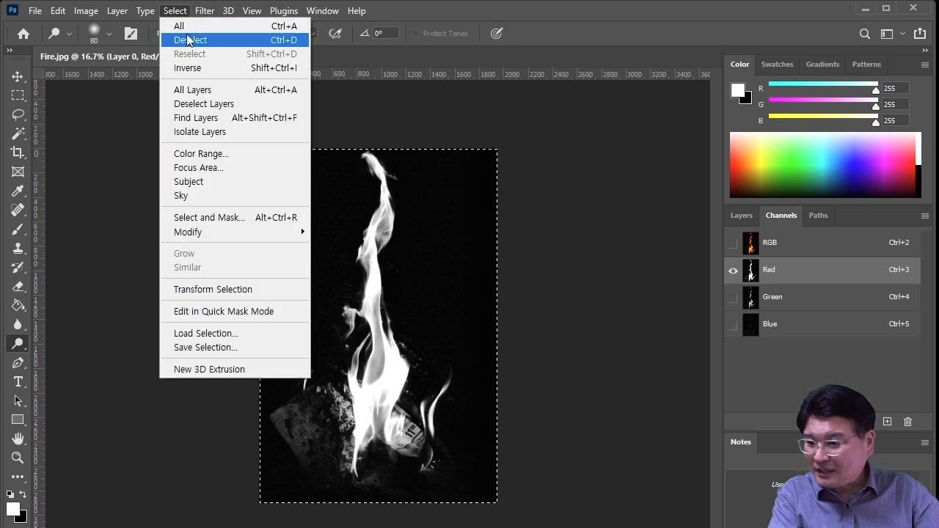
left_click(285, 29)
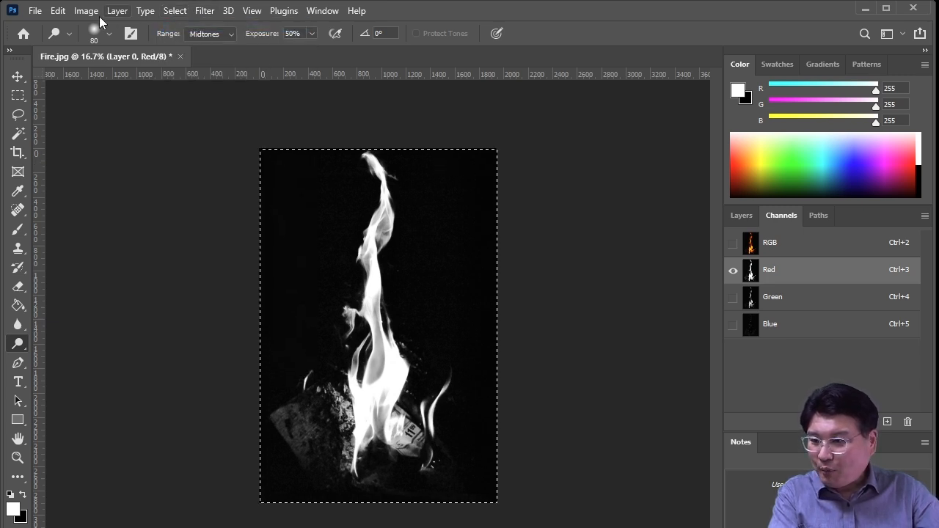
left_click(58, 11)
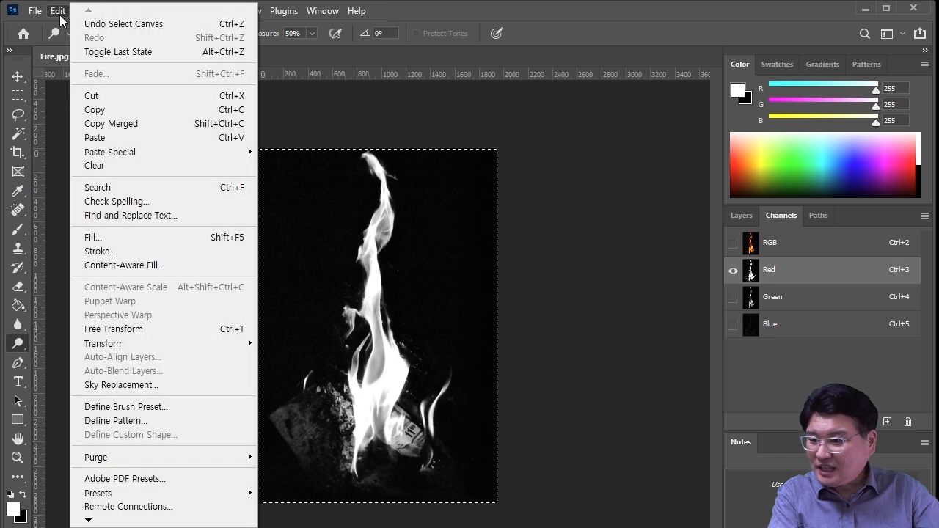
left_click(102, 112)
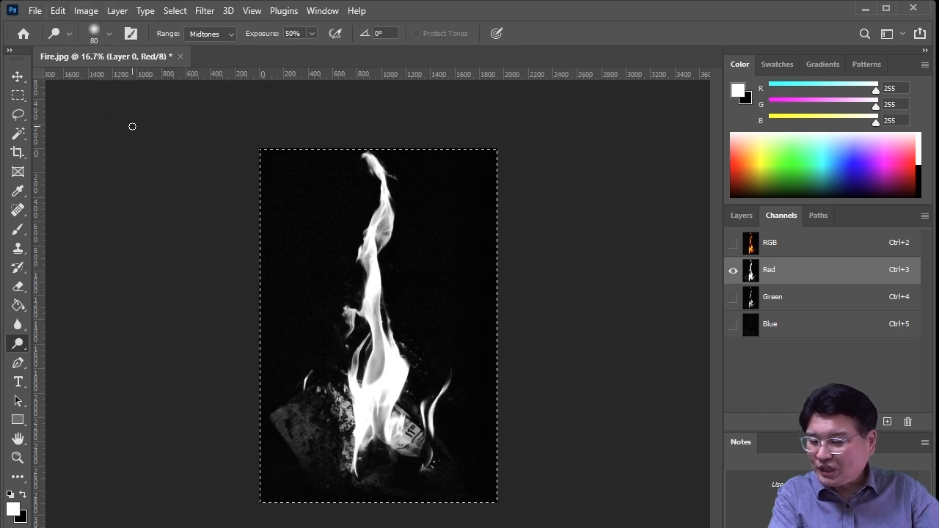
Create a new alpha channel and paste the copied Red channel image into it
left_click(888, 424)
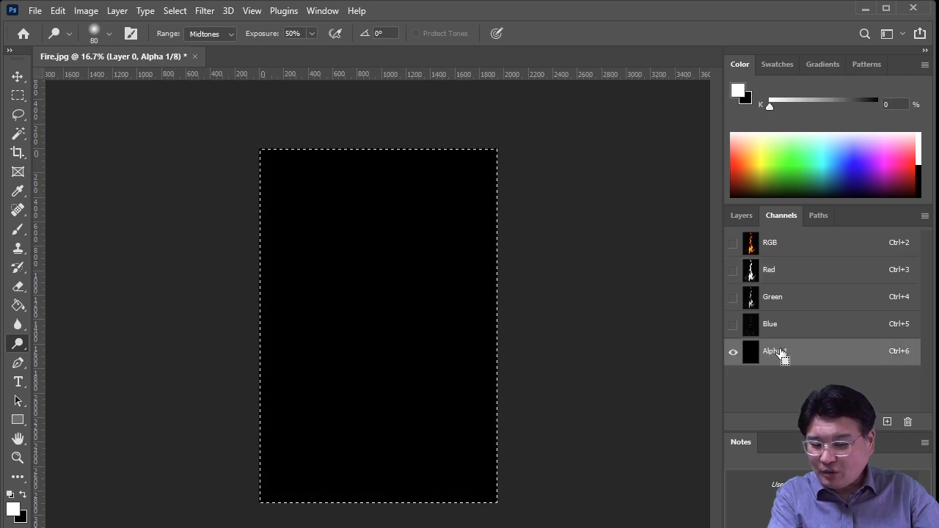
left_click(58, 12)
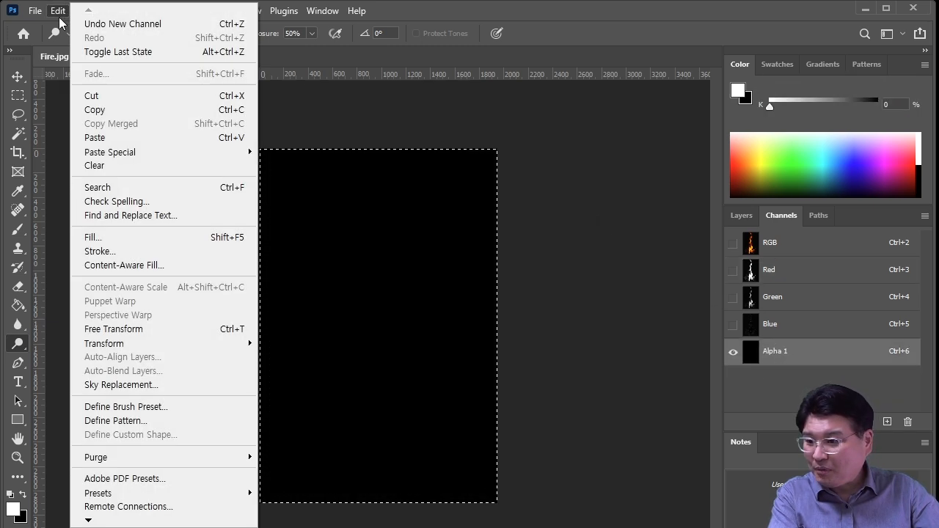
left_click(100, 140)
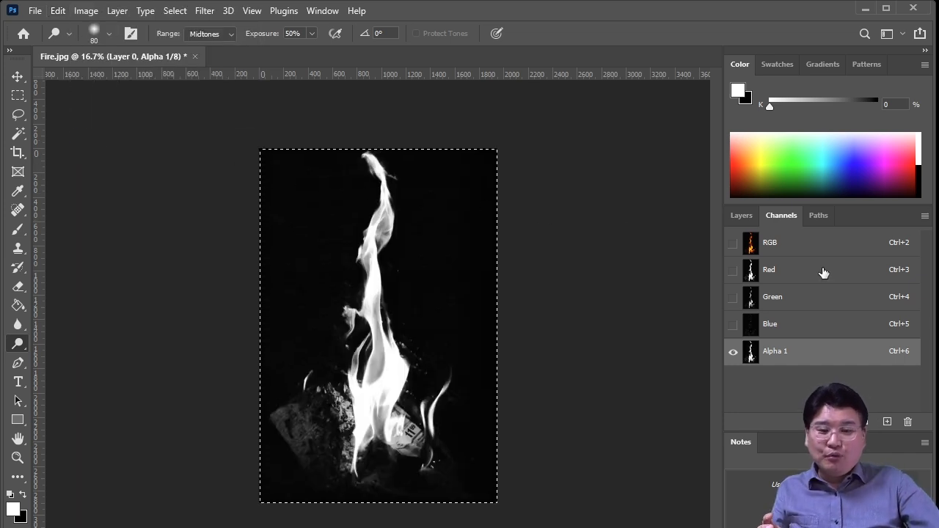
Reselect the whole canvas in the Red channel and clear the selection
left_click(794, 272)
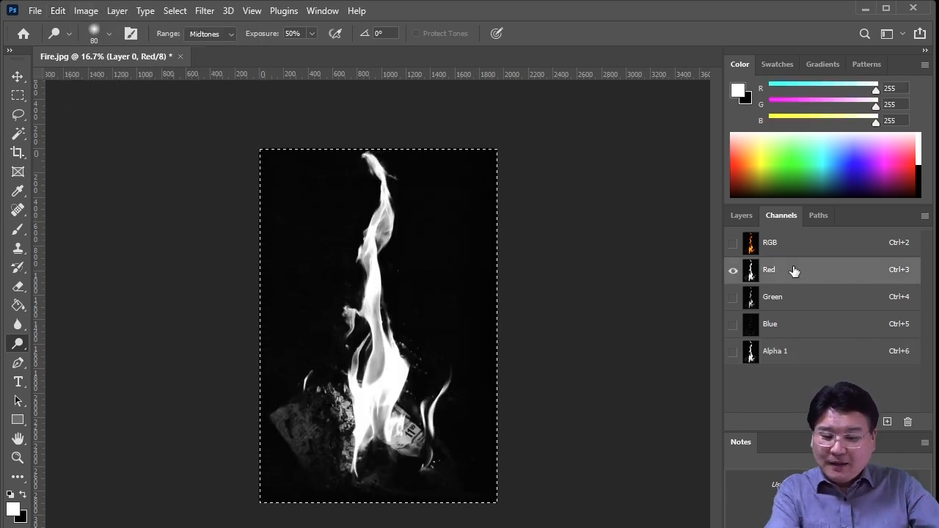
key("ctrl+a")
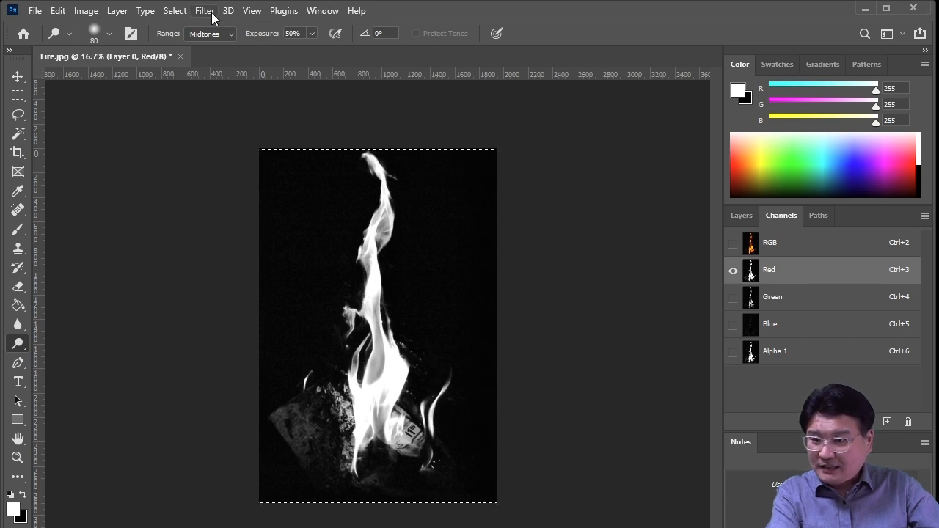
left_click(178, 11)
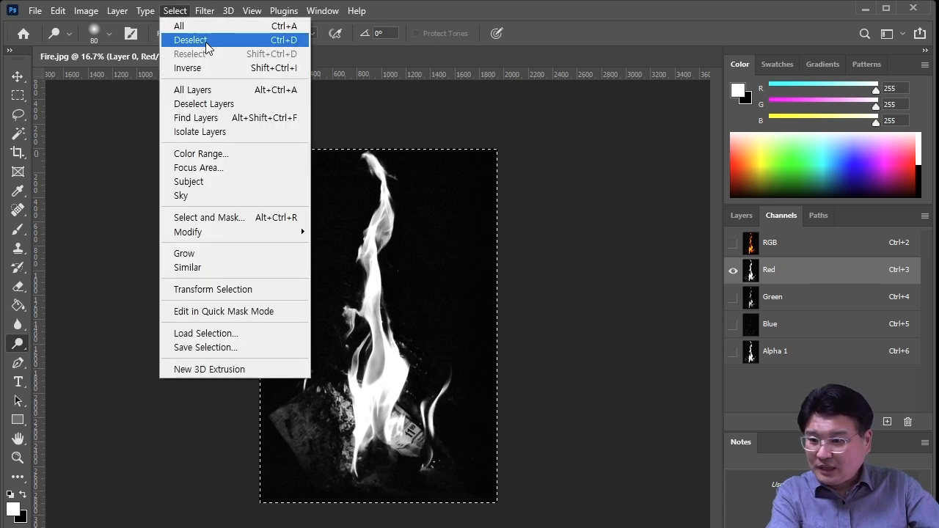
left_click(190, 40)
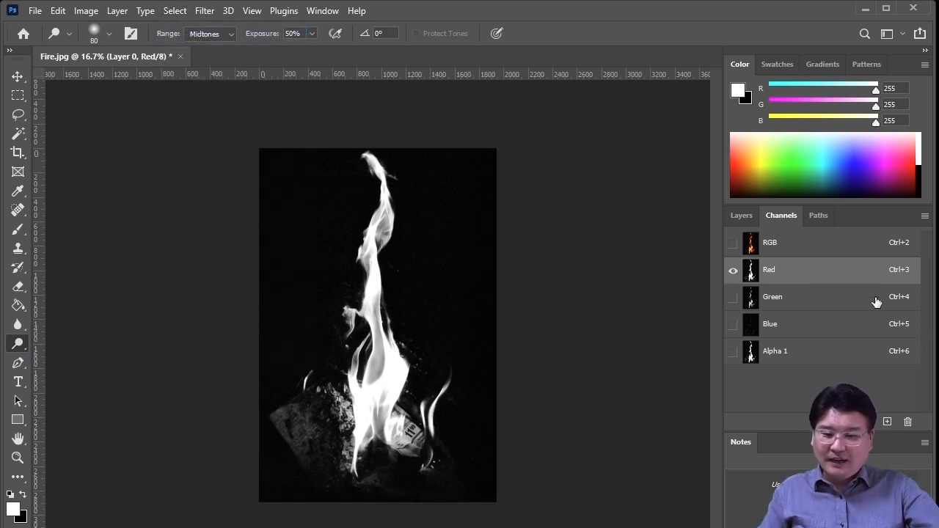
Inspect the Alpha 1 channel and return to the composite RGB image and its layers
left_click(800, 353)
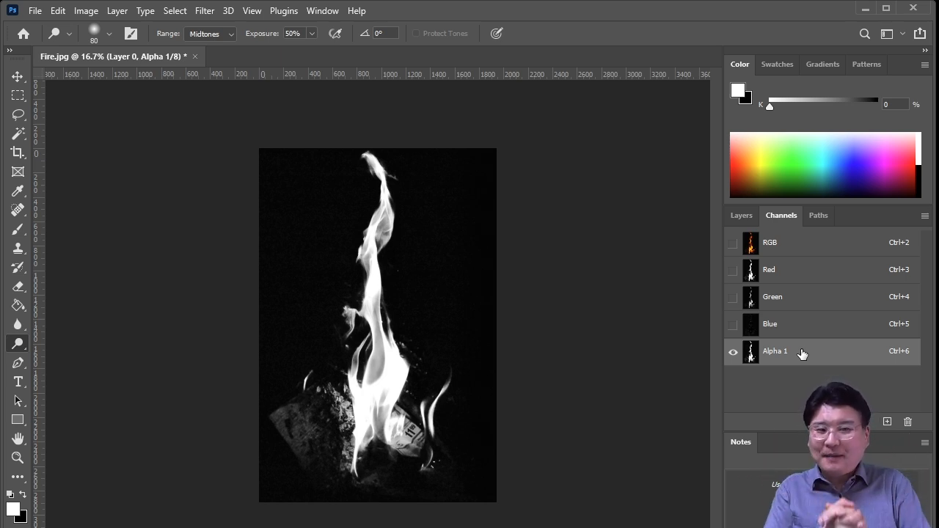
left_click(741, 217)
left_click(777, 217)
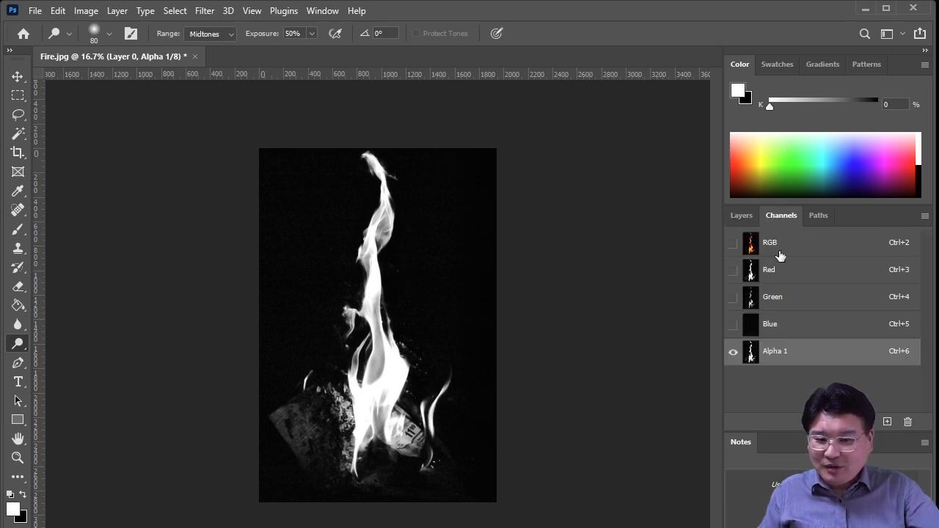
left_click(779, 250)
left_click(742, 216)
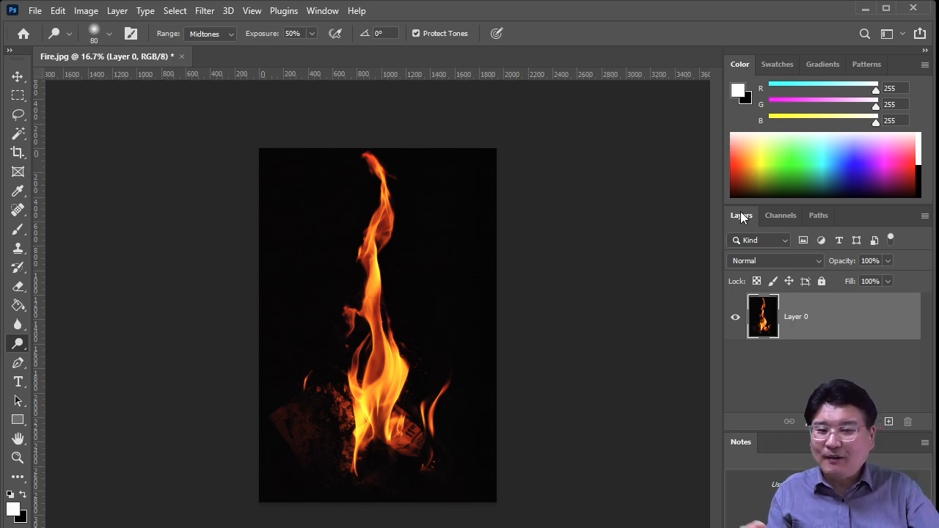
Save the fire image as Fire.tif in TIFF format with alpha channels, no layers and LZW compression
key("ctrl+shift+s")
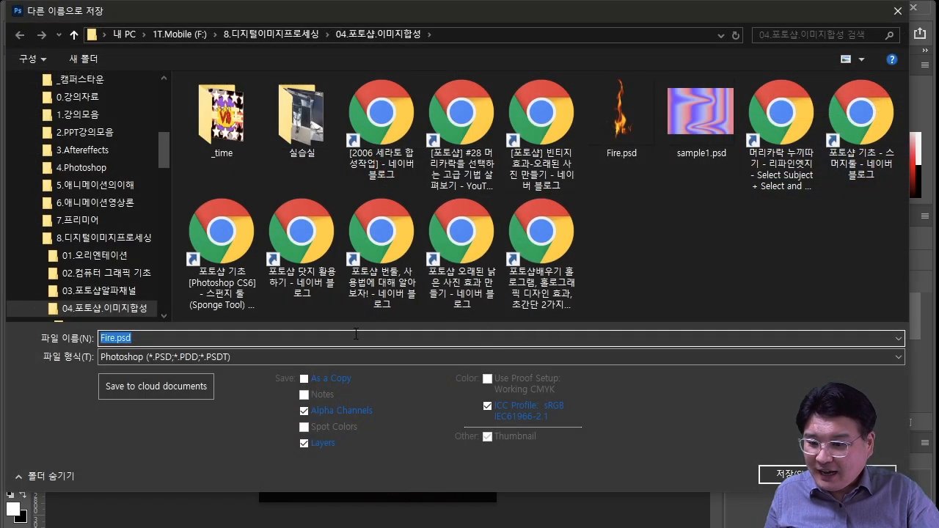
left_click(317, 357)
left_click(326, 341)
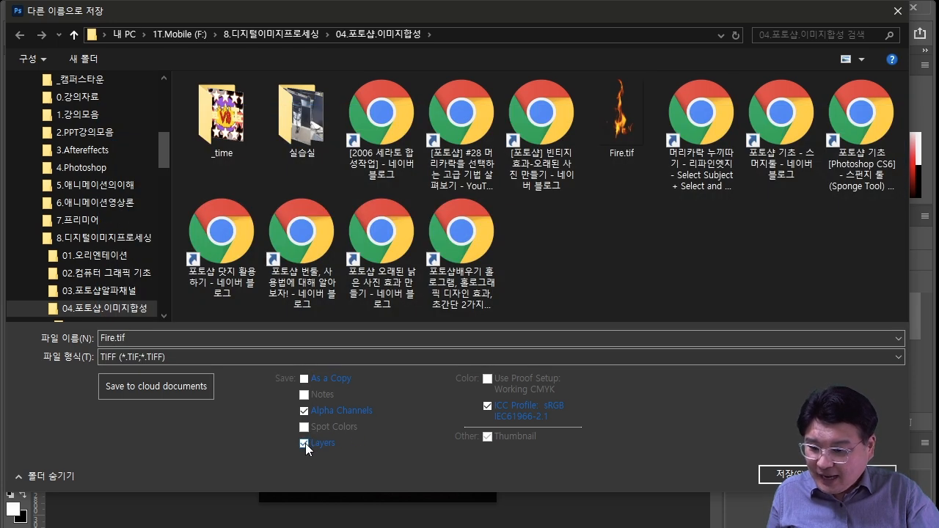
left_click(304, 444)
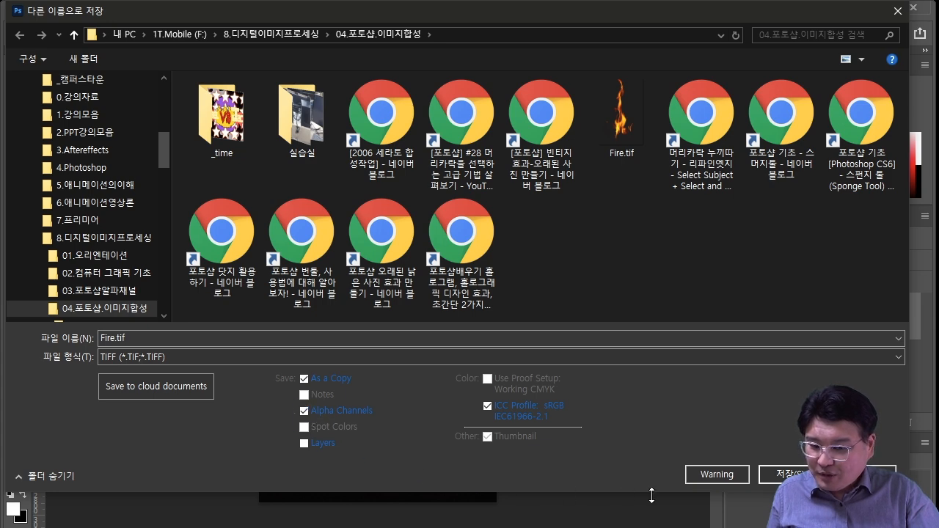
left_click(789, 472)
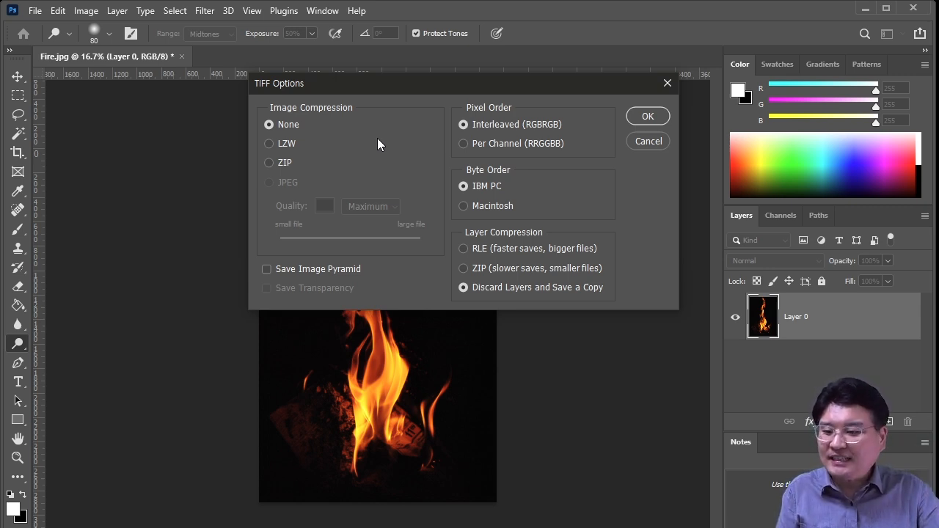
left_click(272, 144)
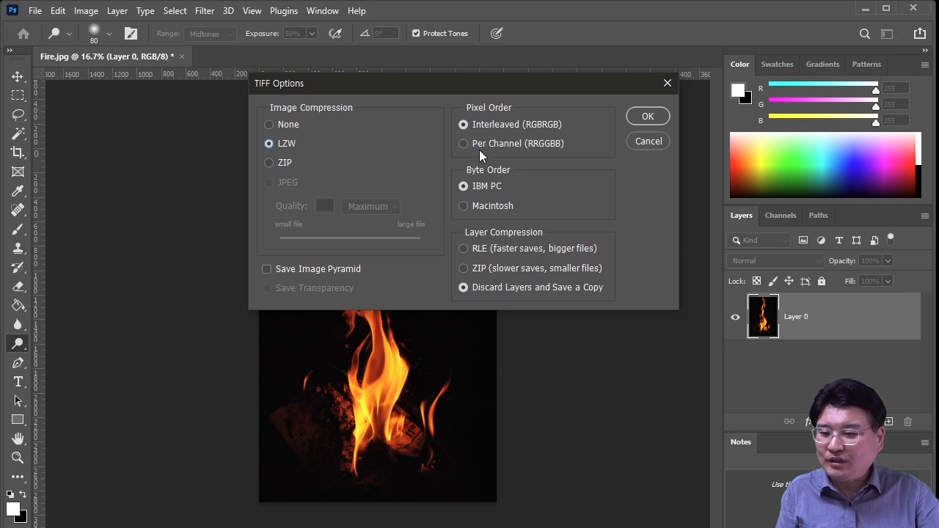
left_click(648, 117)
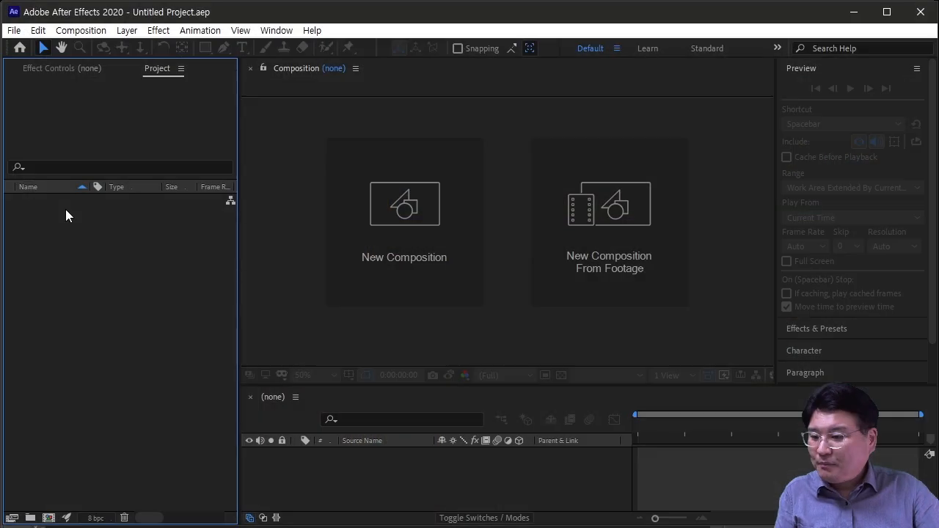
Switch to After Effects and import Fire.tif with its alpha interpreted as Straight - Unmatted
key("ctrl+i")
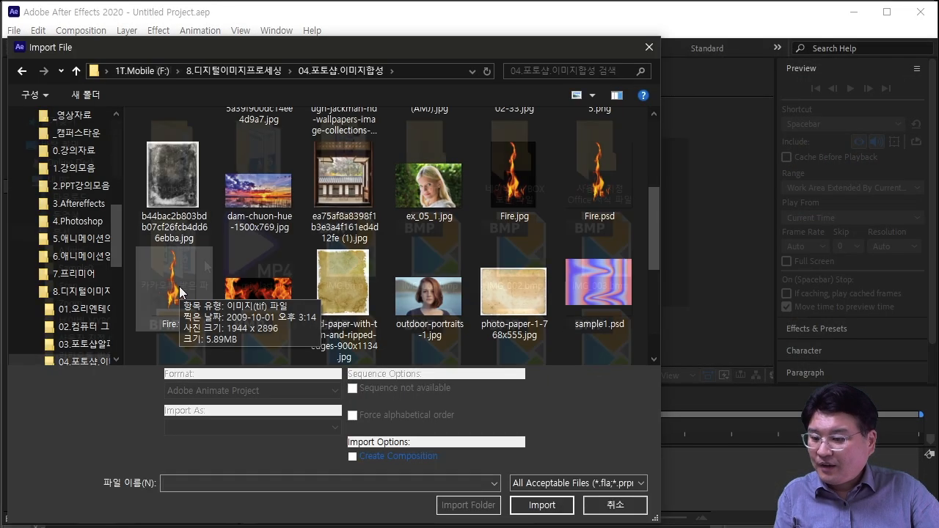
double_click(180, 289)
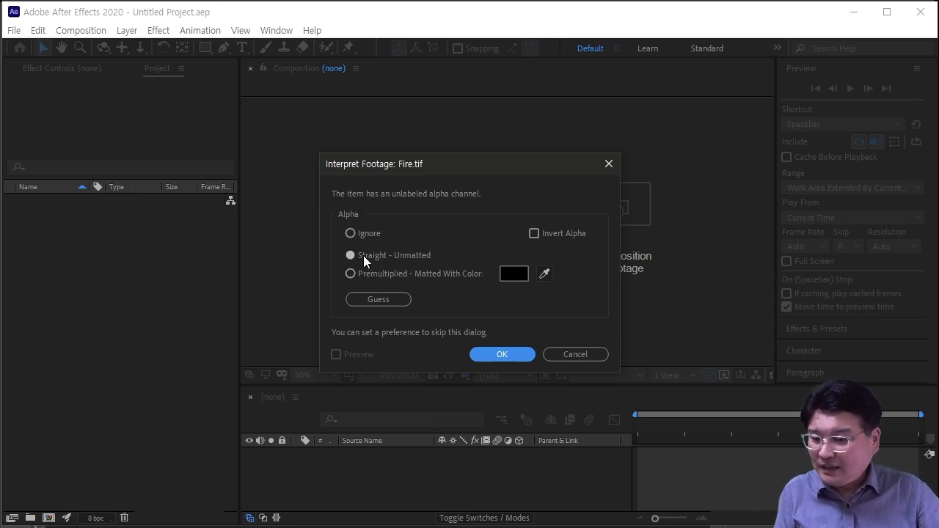
left_click(503, 354)
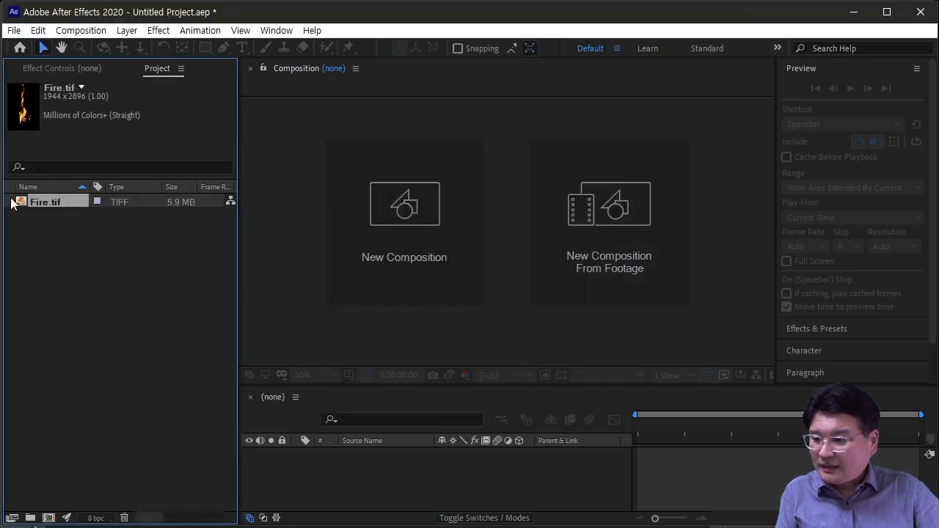
Create a composition from Fire.tif and display its background as a transparency grid
left_click_drag(20, 206, 326, 467)
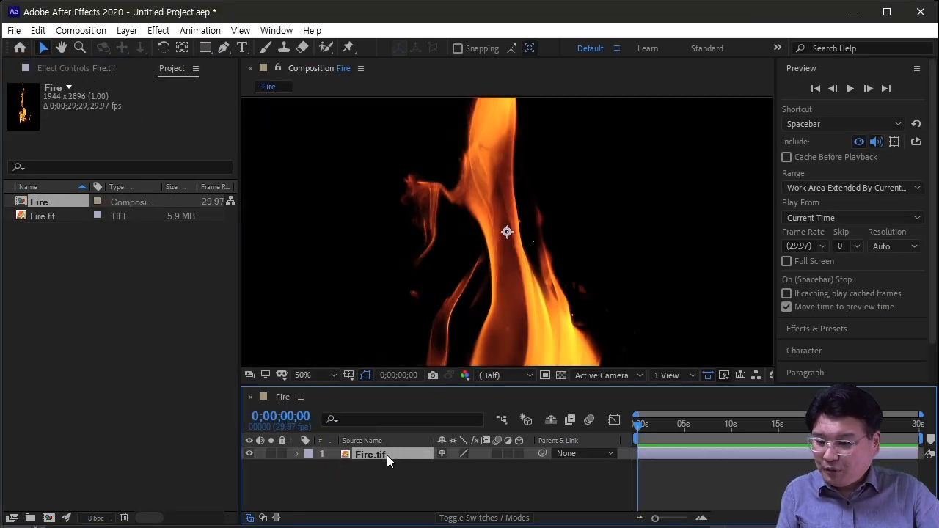
left_click(561, 375)
scroll(589, 256, "down", 5)
scroll(589, 257, "up", 2)
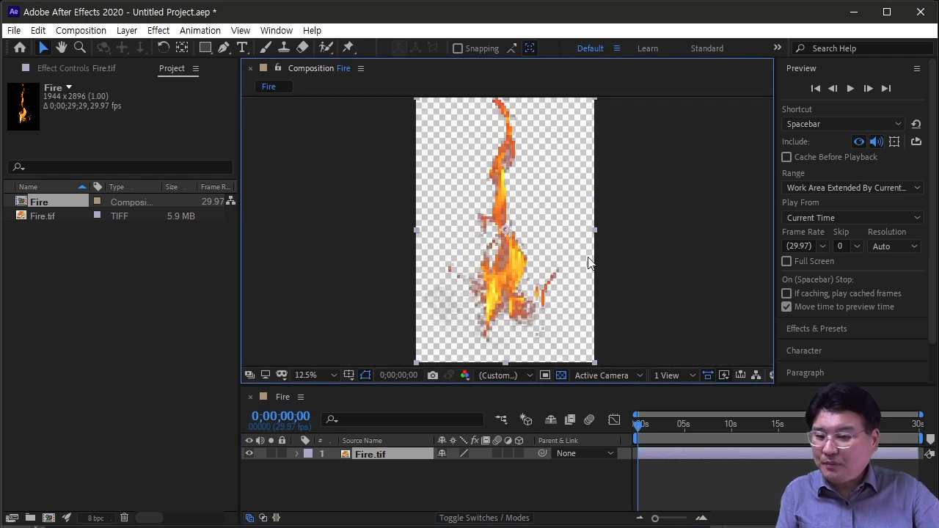
left_click(562, 373)
left_click(562, 373)
scroll(548, 291, "up", 6)
scroll(545, 283, "down", 4)
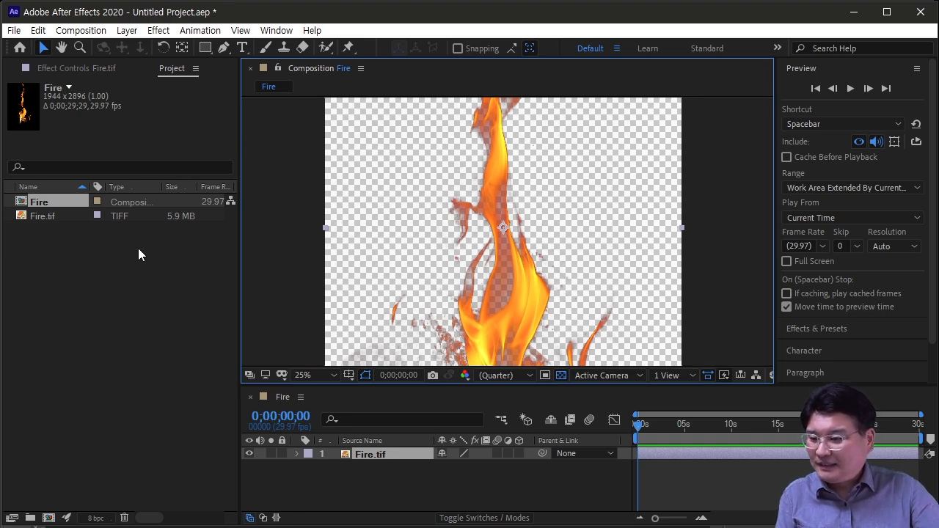
Import Fire.tif a second time with its alpha interpreted as Premultiplied - Matted With Color black
double_click(61, 260)
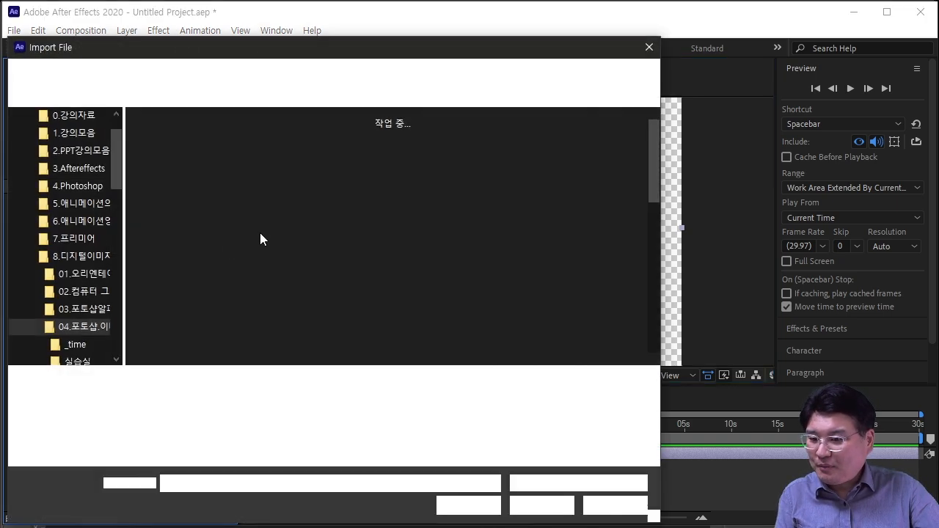
scroll(522, 274, "down", 3)
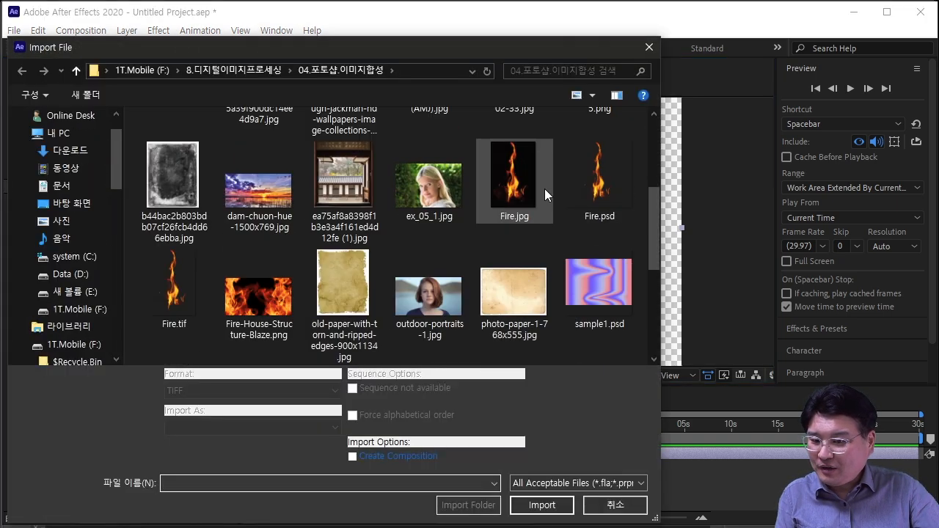
double_click(189, 298)
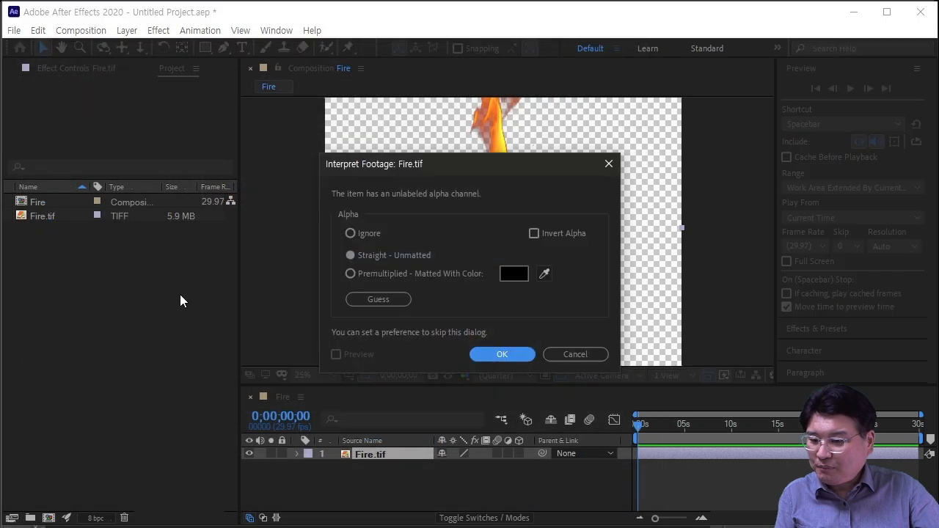
left_click(374, 276)
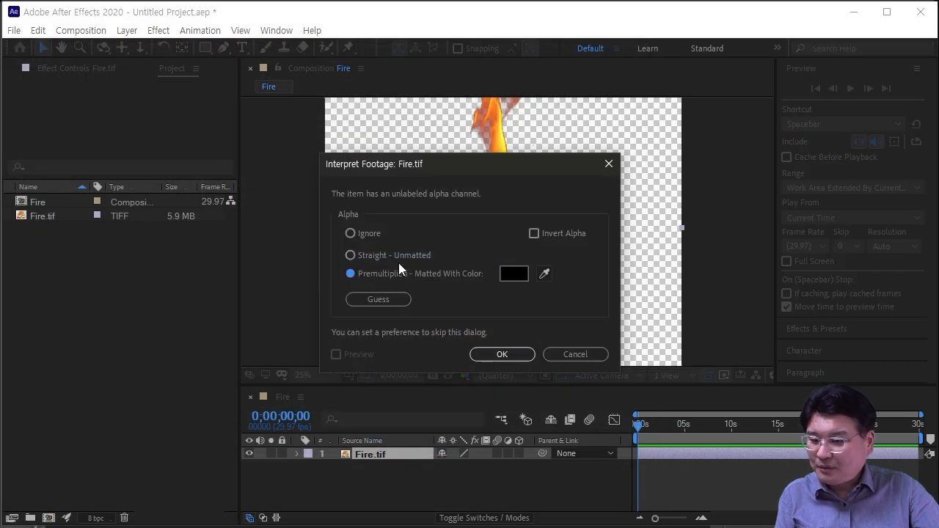
left_click(504, 355)
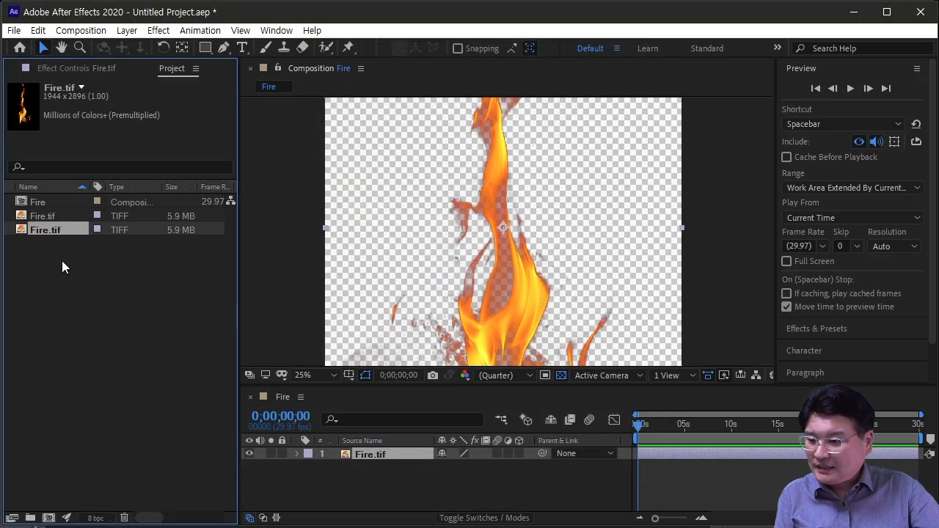
Add the premultiplied Fire.tif to the Fire composition and position both flame layers side by side
left_click_drag(20, 234, 623, 254)
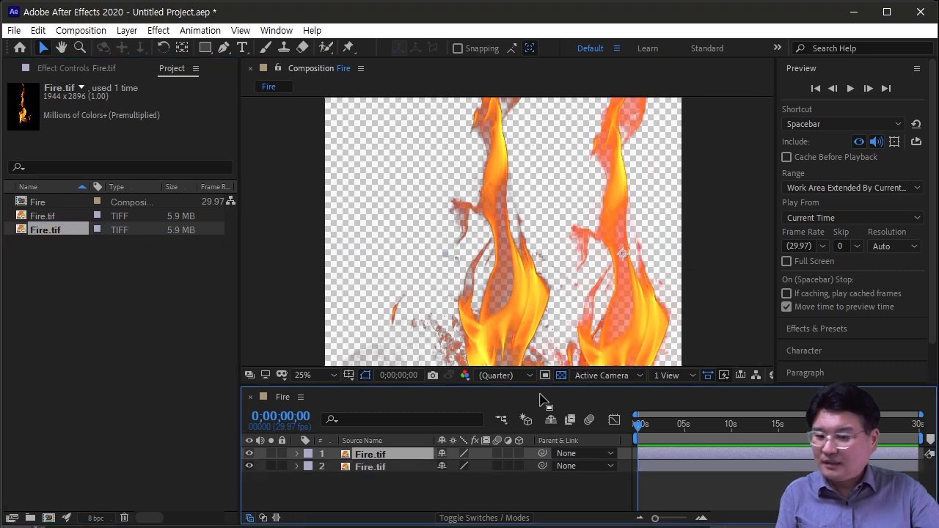
left_click(373, 467)
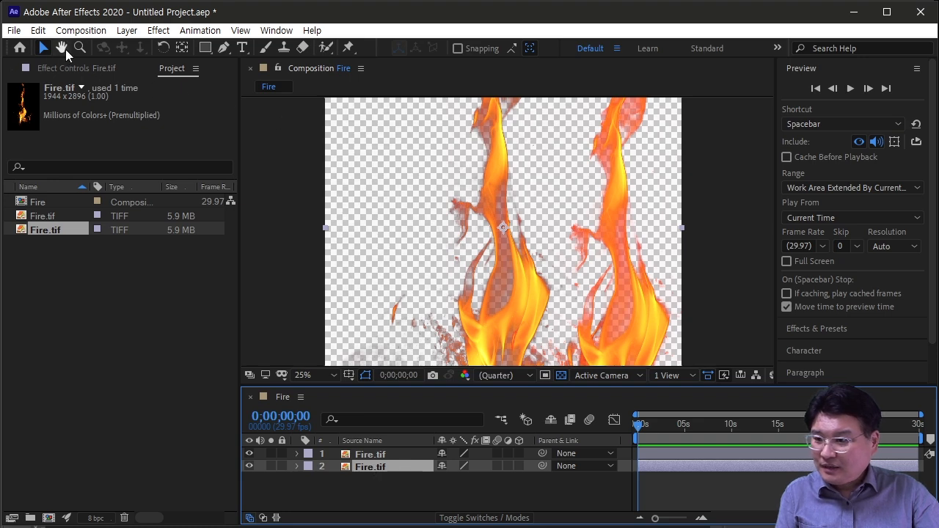
left_click_drag(509, 279, 482, 252)
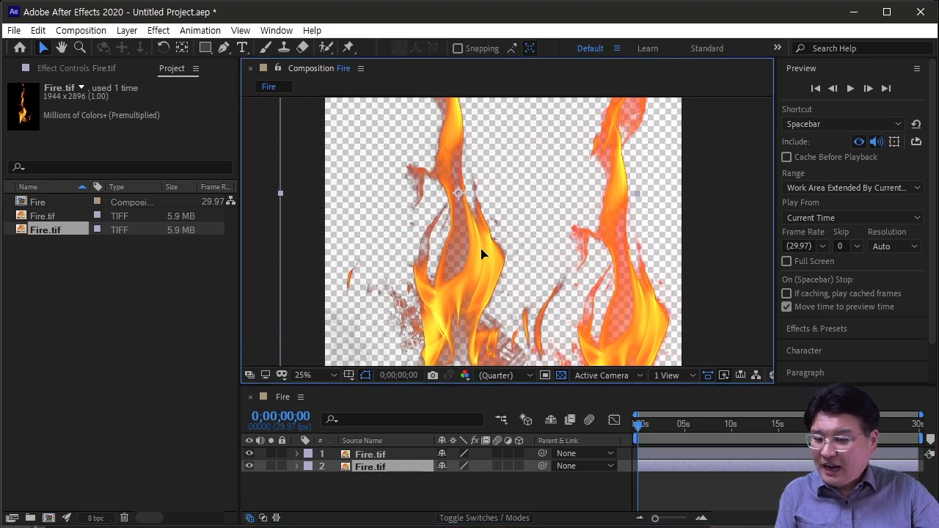
left_click(360, 453)
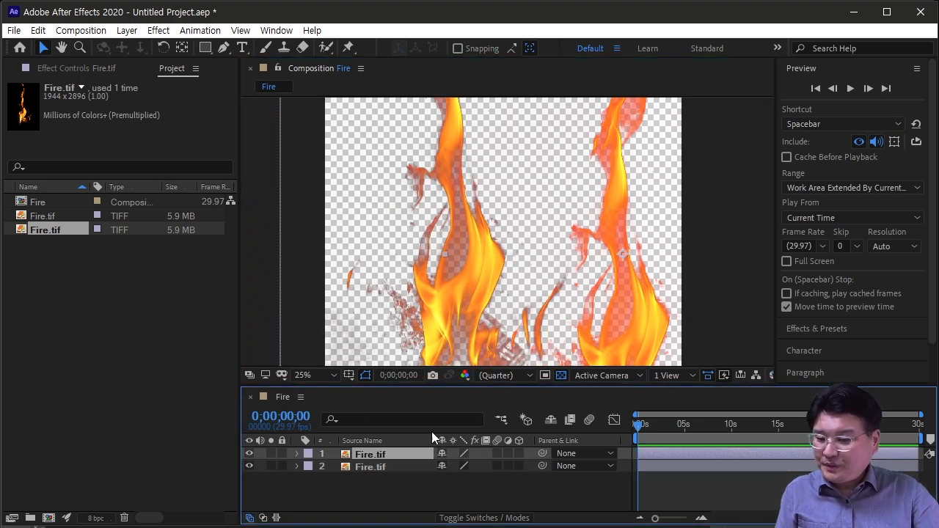
left_click_drag(632, 283, 603, 207)
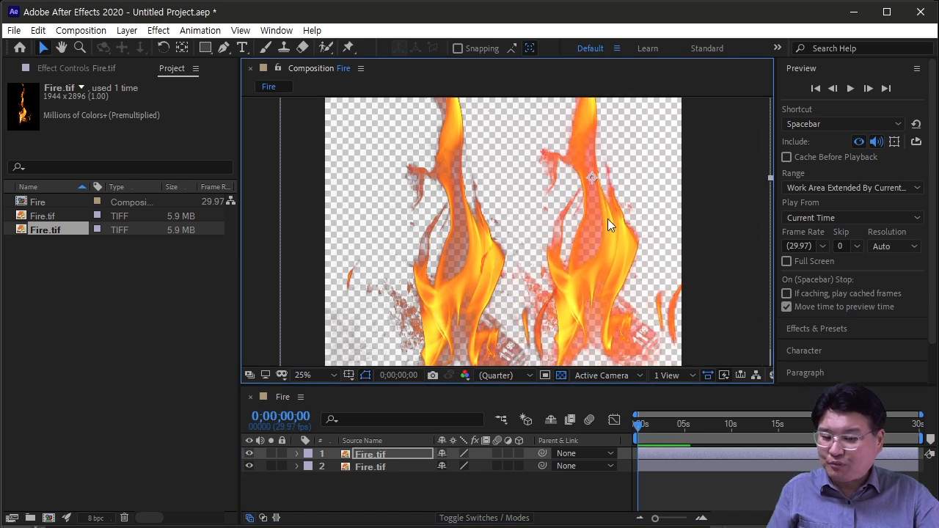
Compare the edges and semi-transparent areas of the straight and premultiplied flames at close range
scroll(585, 247, "up", 5)
scroll(585, 243, "down", 3)
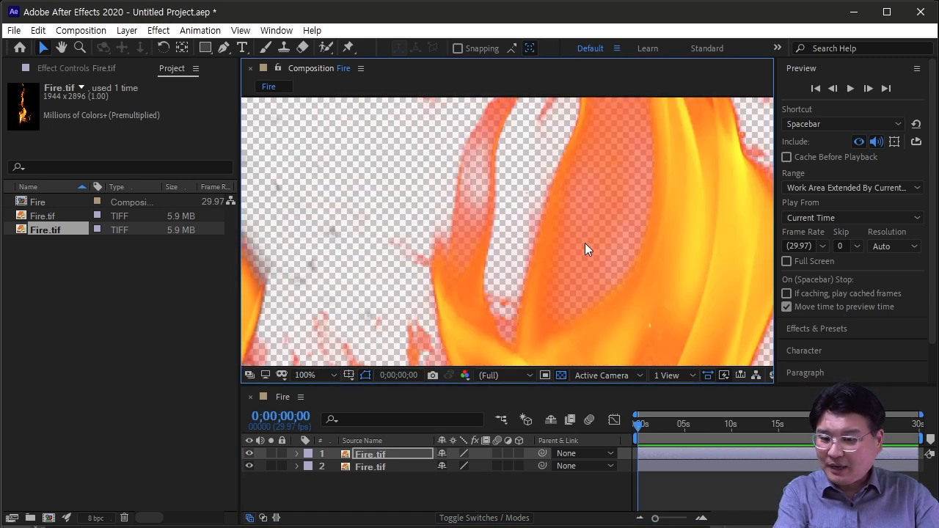
key("h")
scroll(543, 223, "up", 4)
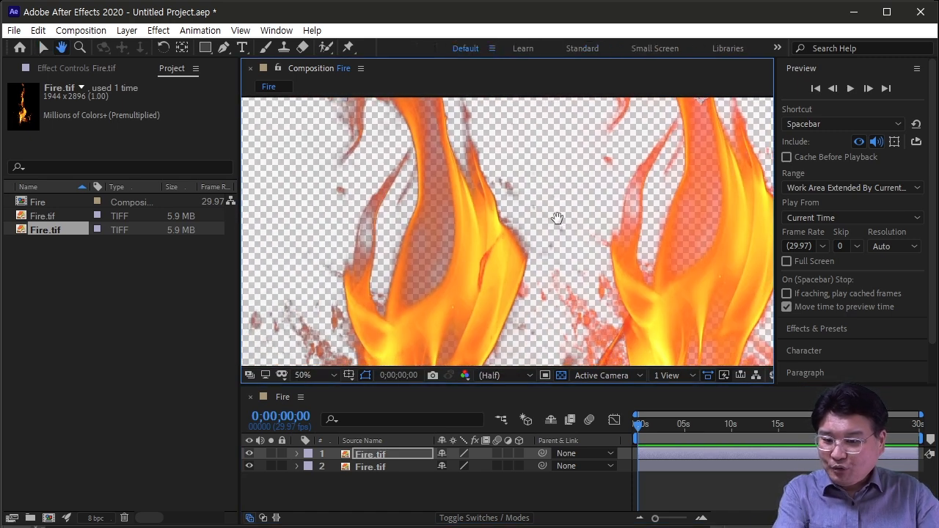
left_click_drag(492, 225, 648, 212)
key("v")
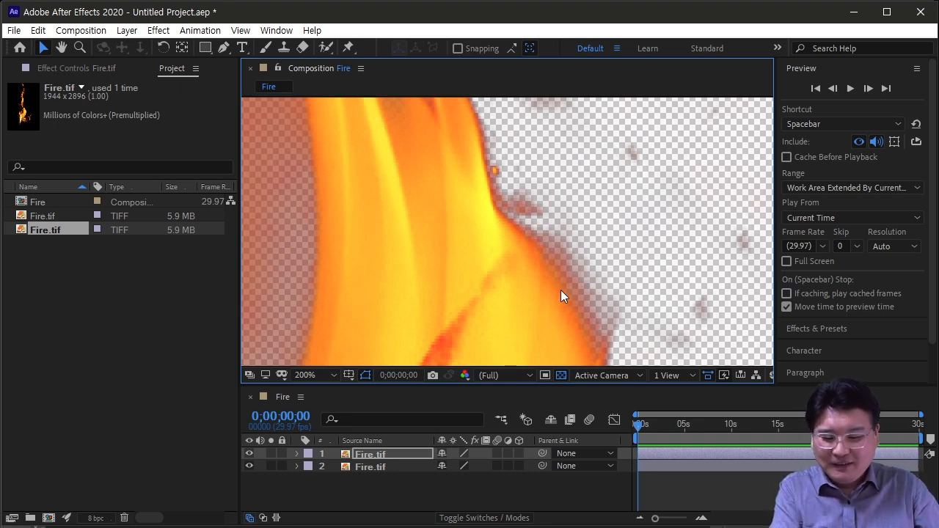
key("space")
left_click_drag(679, 197, 564, 258)
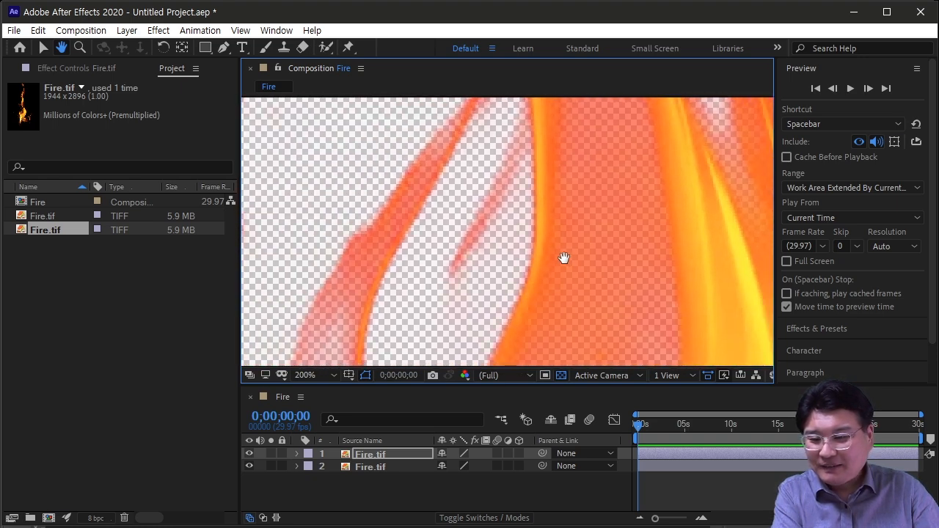
scroll(567, 255, "down", 3)
scroll(538, 247, "up", 4)
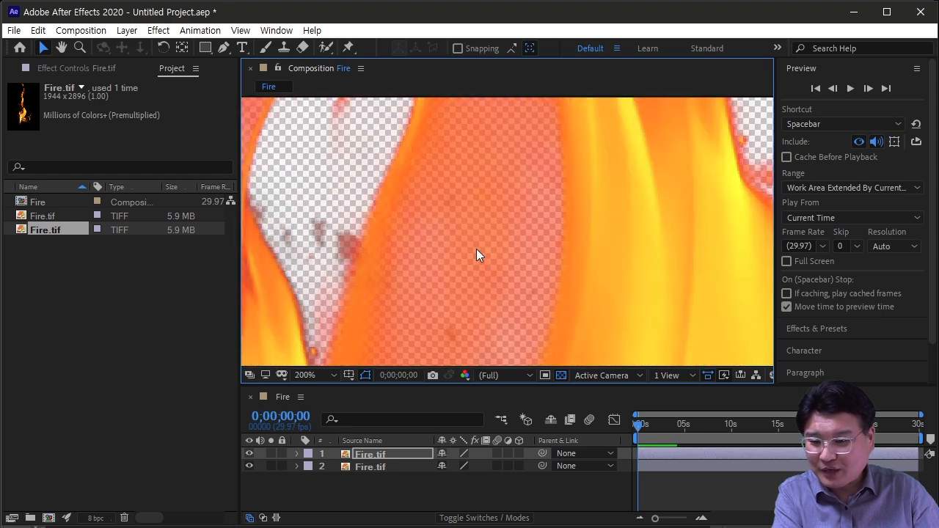
left_click_drag(470, 238, 375, 241)
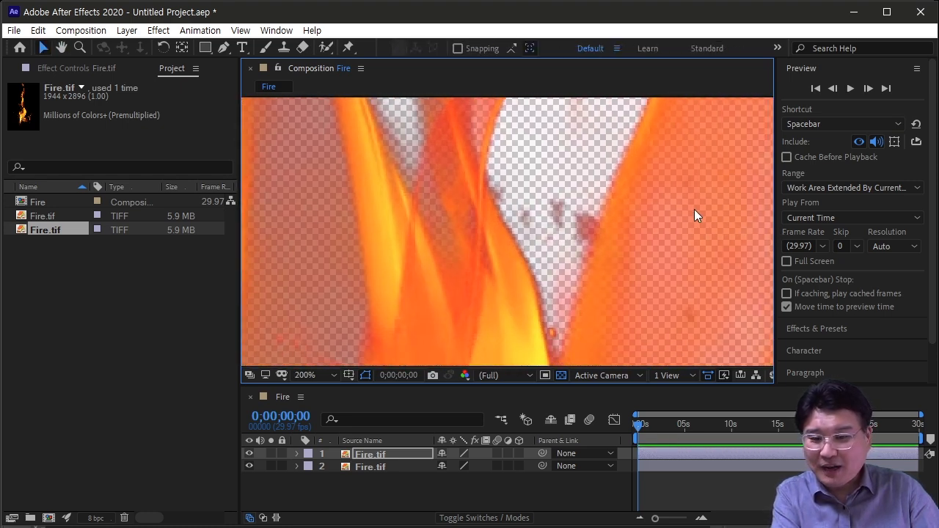
scroll(646, 222, "down", 5)
scroll(651, 226, "up", 2)
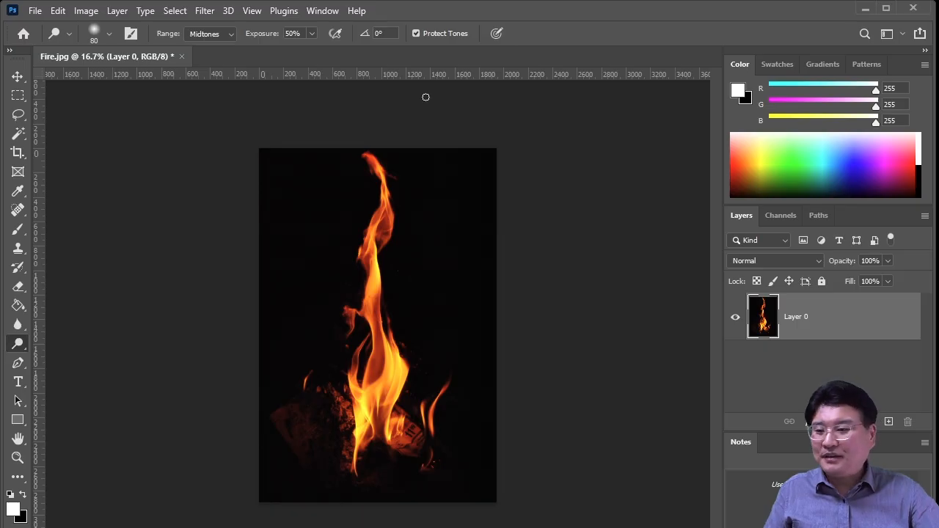
Switch back to Photoshop, close Fire.jpg and open the recent portrait ex_05_1.jpg
left_click(177, 58)
left_click(465, 210)
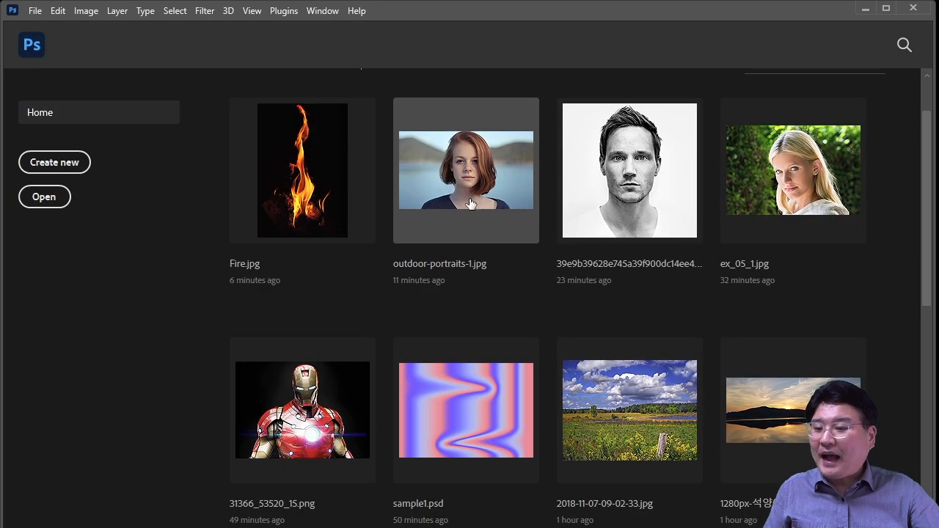
left_click(768, 213)
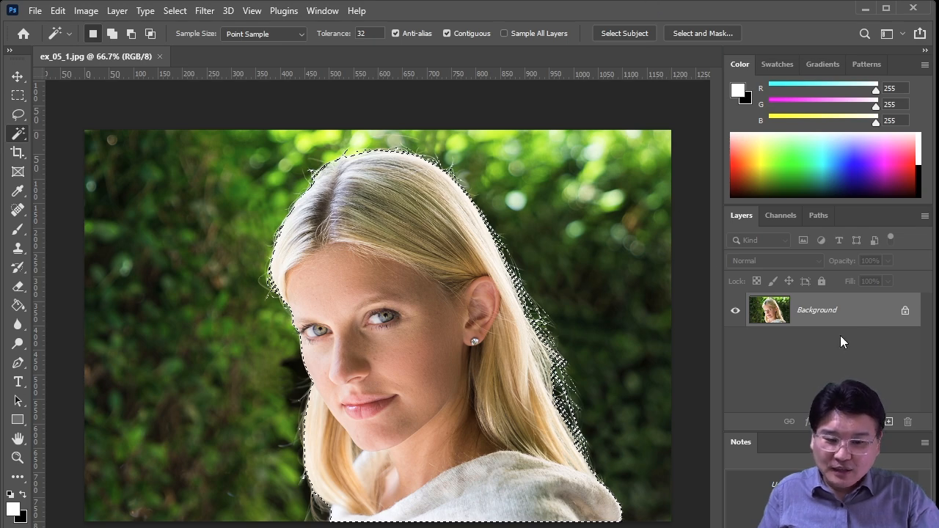
Add a layer mask from the selection around the blonde woman and examine the edge of her hair
left_click(827, 422)
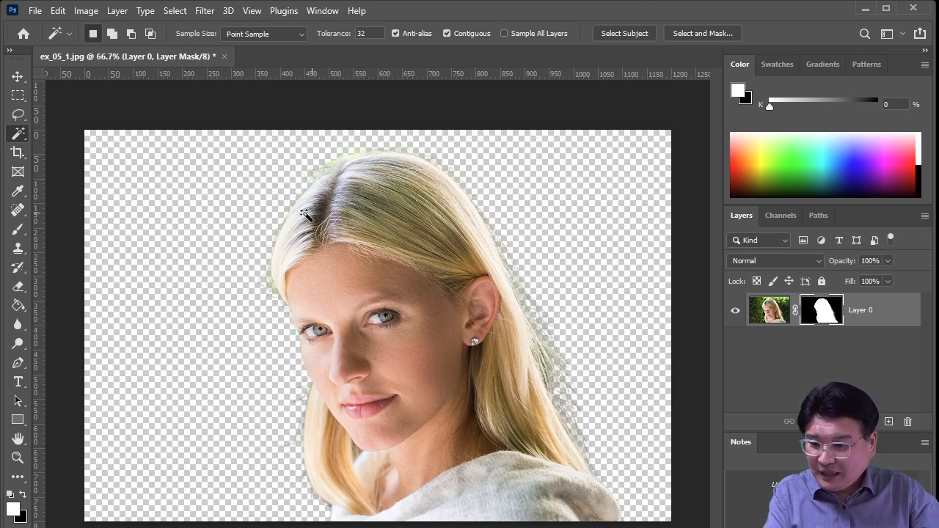
scroll(324, 237, "up", 5)
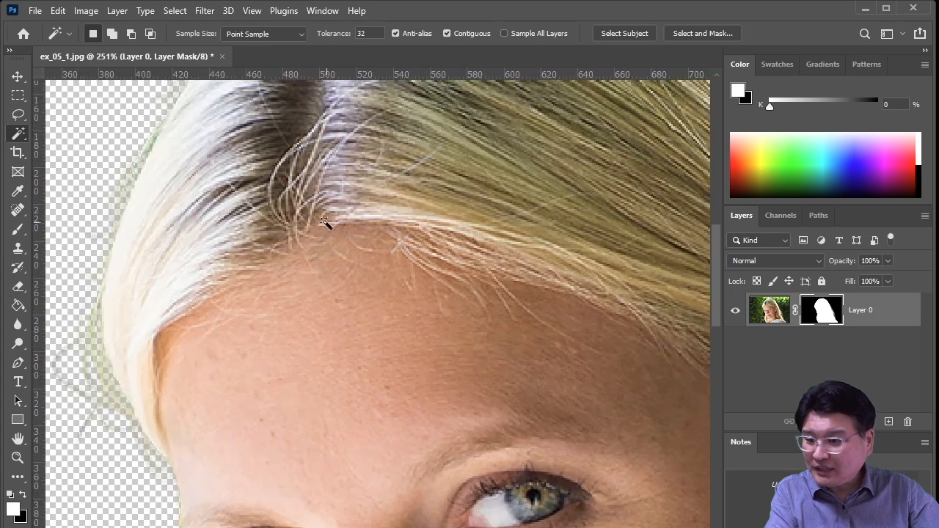
left_click_drag(352, 204, 503, 247)
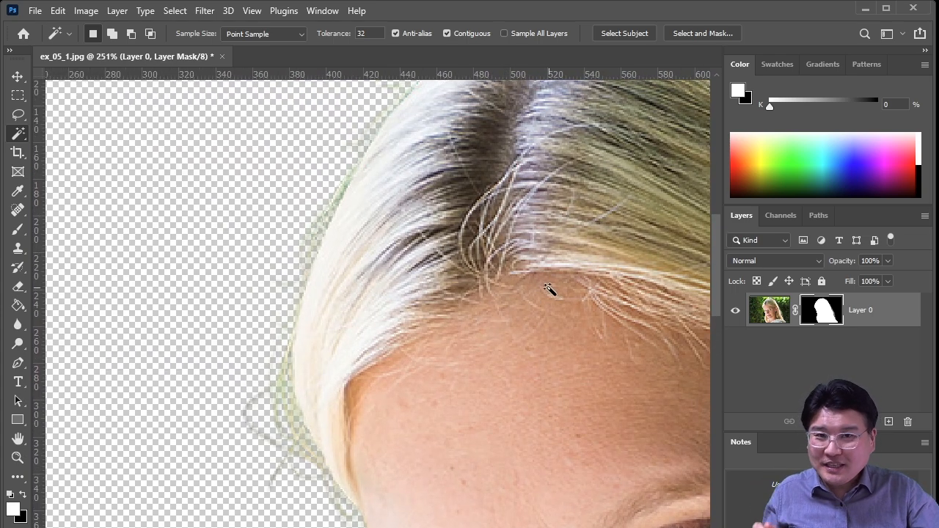
Accept white (ffffff) as the foreground color and set up a Soft Round brush at 20 px
left_click(14, 510)
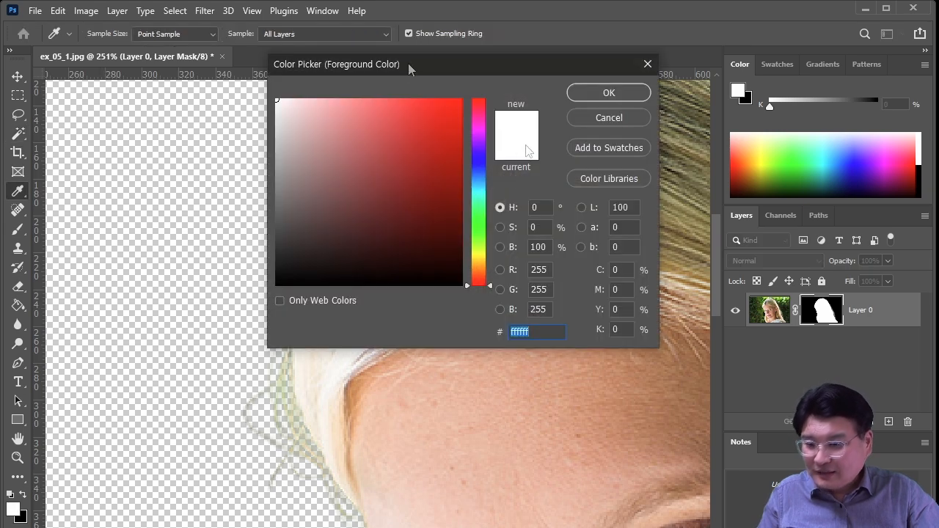
left_click_drag(422, 65, 540, 56)
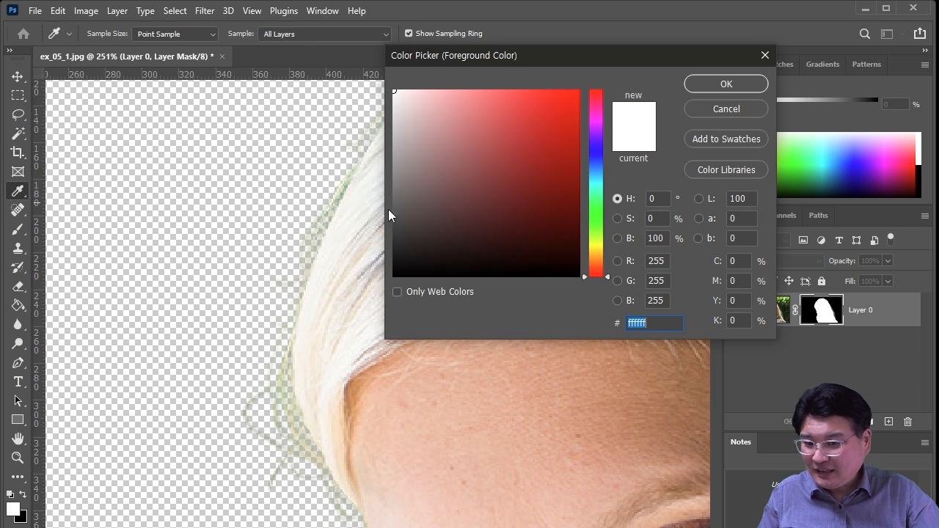
left_click(717, 84)
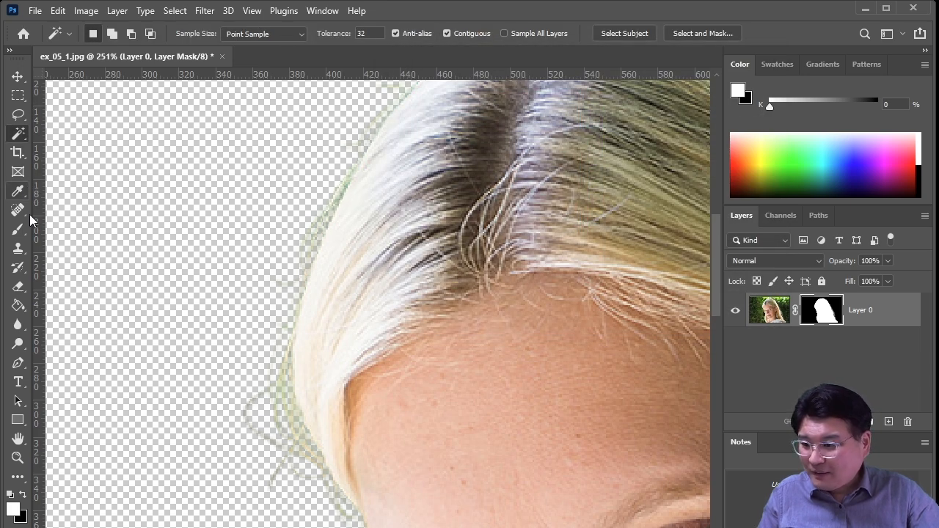
left_click(18, 231)
left_click(108, 33)
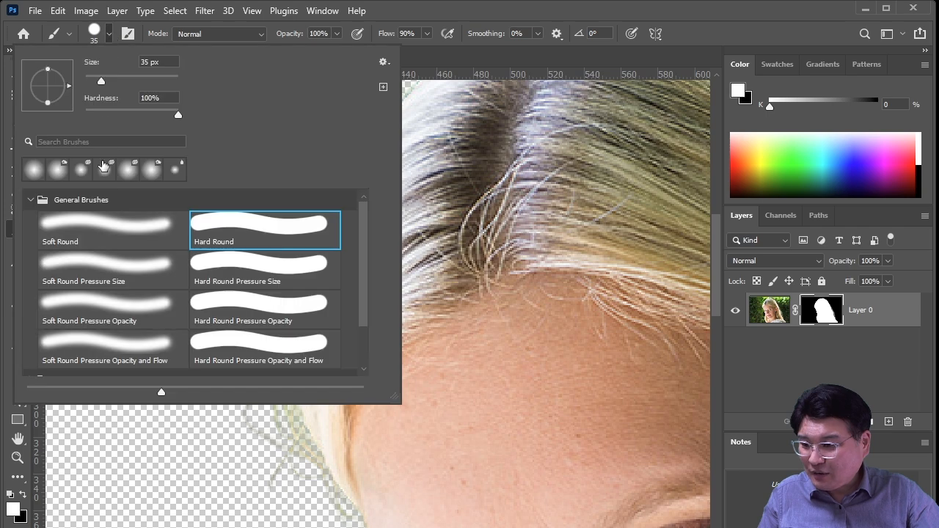
left_click(94, 229)
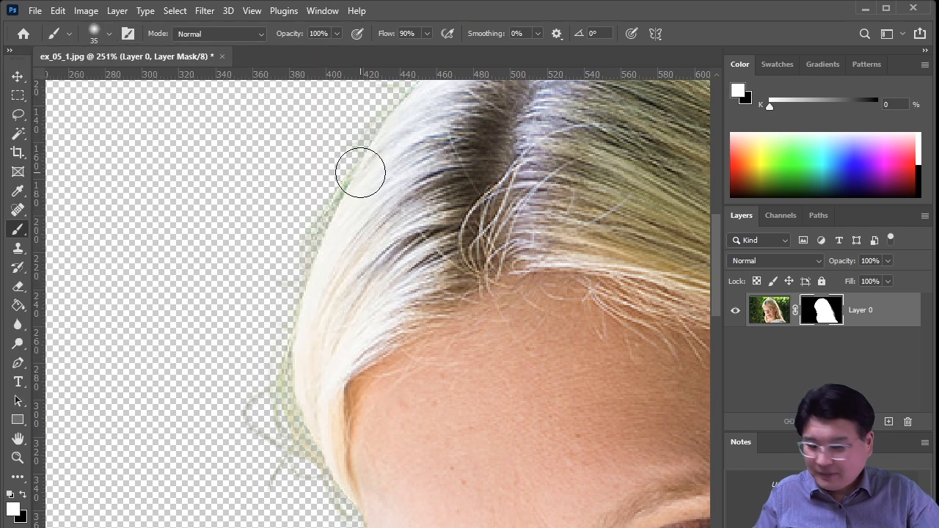
key("bracketleft")
key("bracketleft")
key("bracketleft")
Target the RGB image of Layer 0 instead of its mask and paint white over the green fringe beside the forehead hair
key("ctrl+2")
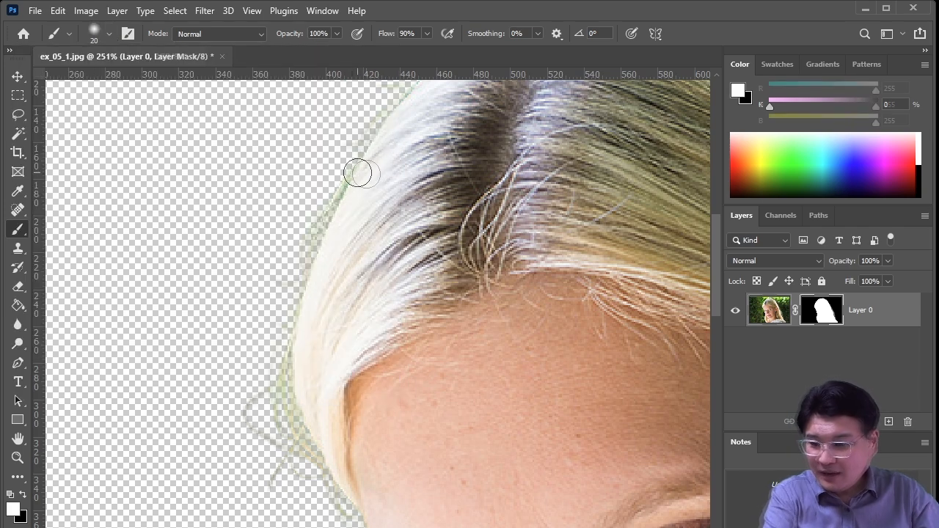
mouse_move(317, 242)
left_mouse_down()
mouse_move(291, 313)
mouse_move(316, 275)
mouse_move(269, 460)
left_mouse_up()
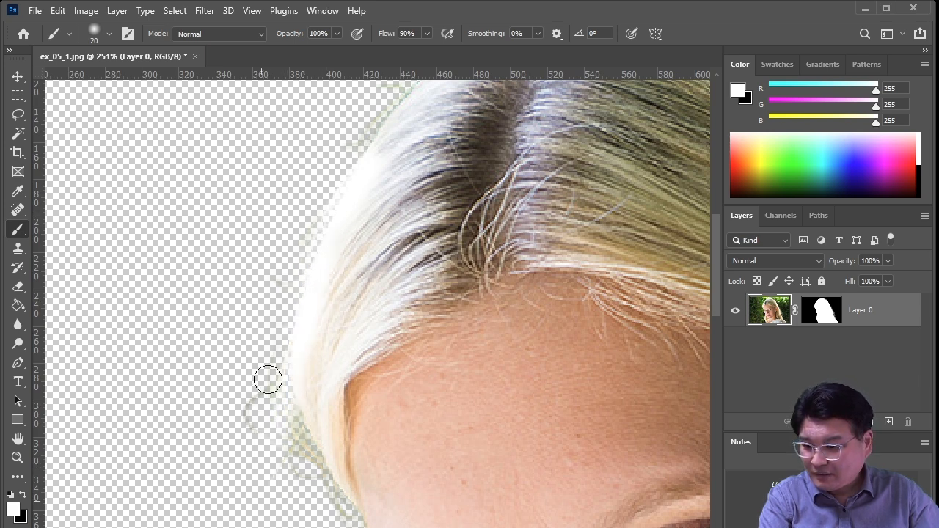
mouse_move(245, 428)
left_mouse_down()
mouse_move(290, 412)
mouse_move(317, 486)
mouse_move(290, 398)
mouse_move(343, 506)
mouse_move(295, 417)
mouse_move(286, 350)
mouse_move(281, 441)
mouse_move(313, 334)
left_mouse_up()
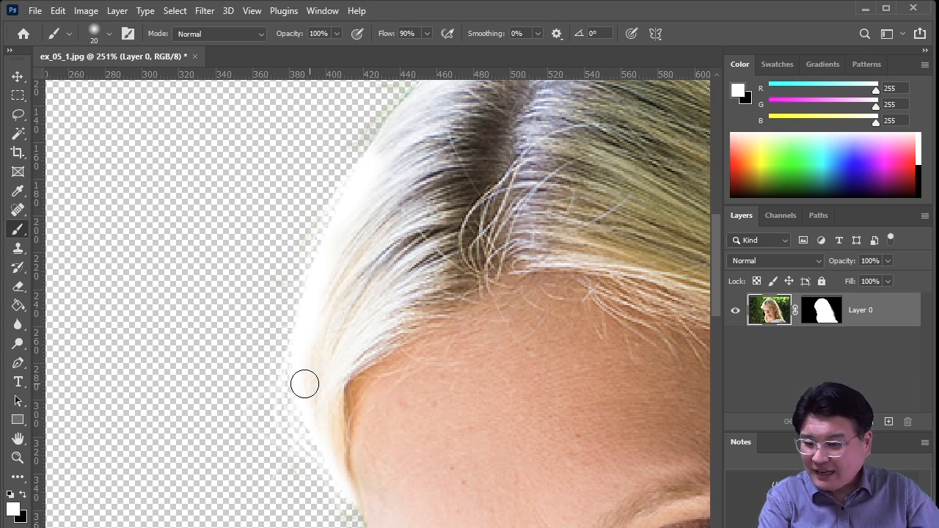
left_click_drag(342, 367, 335, 238)
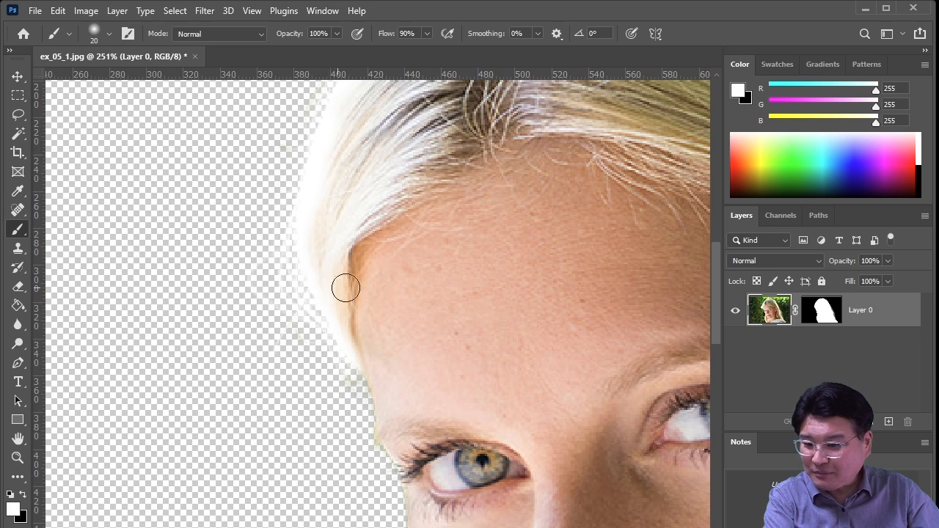
Add a new layer beneath the masked portrait layer and fill it with black
left_click(888, 424)
left_click_drag(844, 310, 837, 358)
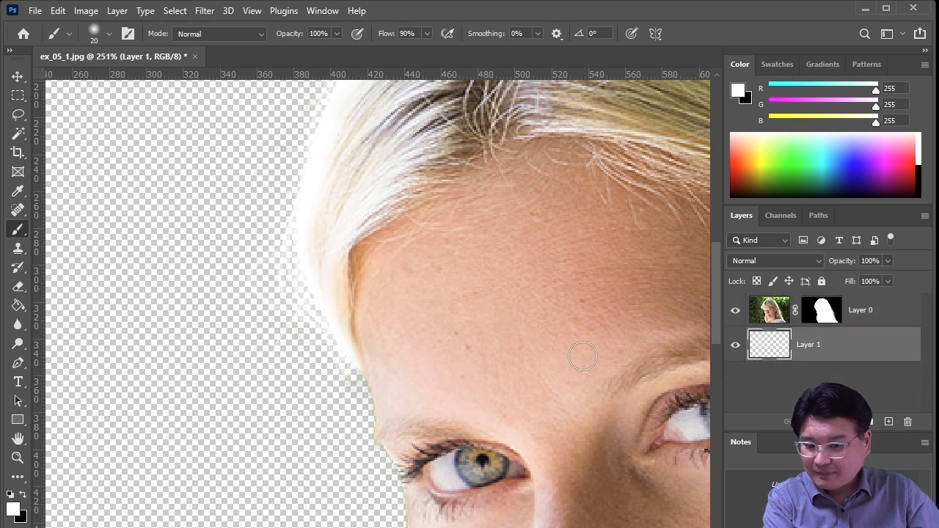
left_click(23, 495)
key("shift+F5")
key("Return")
Paint white over the green-tinted hair edge around the crown on the portrait layer's RGB image
left_click_drag(373, 199, 318, 384)
left_click_drag(399, 245, 377, 345)
key("alt+bracketright")
key("x")
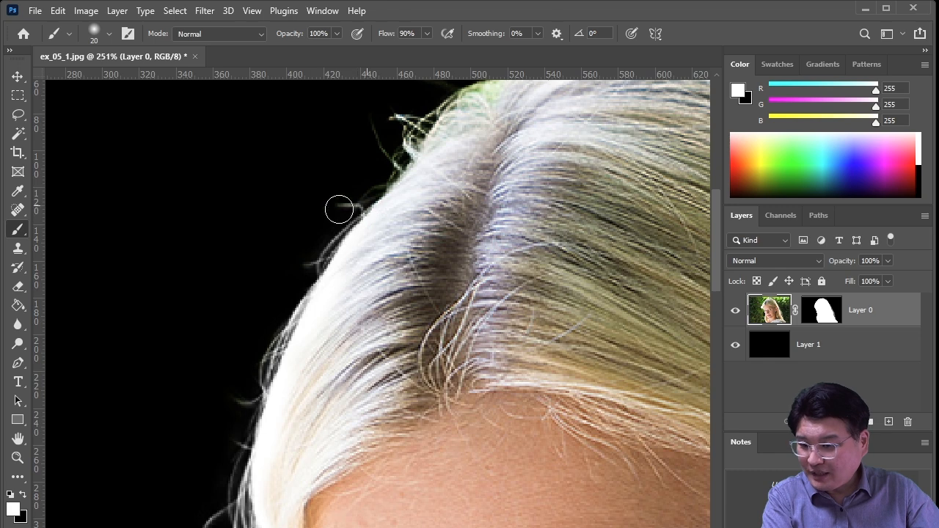
mouse_move(423, 188)
left_mouse_down()
mouse_move(403, 222)
mouse_move(386, 195)
mouse_move(367, 234)
left_mouse_up()
mouse_move(373, 161)
left_mouse_down()
mouse_move(399, 173)
mouse_move(463, 134)
left_mouse_up()
left_click_drag(408, 190, 308, 260)
mouse_move(476, 159)
left_mouse_down()
mouse_move(554, 152)
mouse_move(359, 181)
left_mouse_up()
left_click_drag(426, 178, 481, 194)
left_click_drag(423, 196, 517, 197)
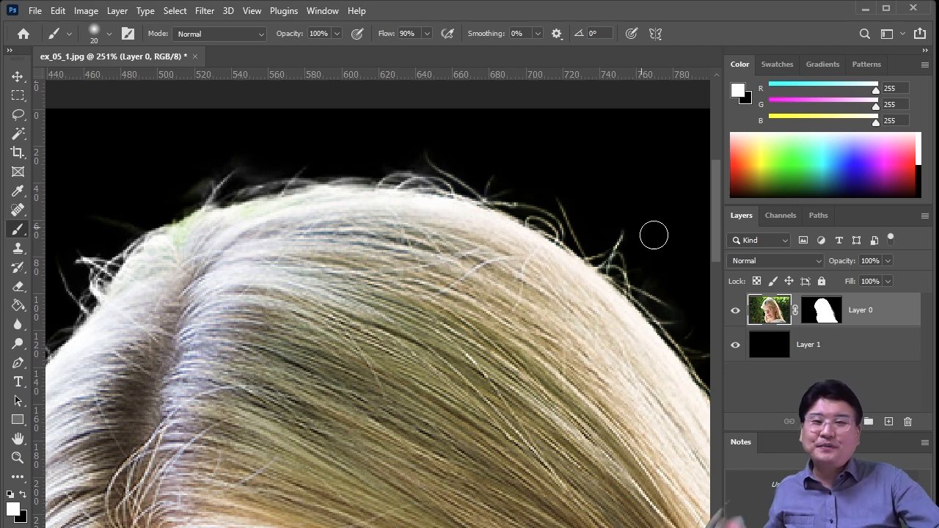
Examine the repainted hair edges and fine strands against the black background at different magnifications
scroll(543, 232, "down", 2)
scroll(543, 232, "down", 3)
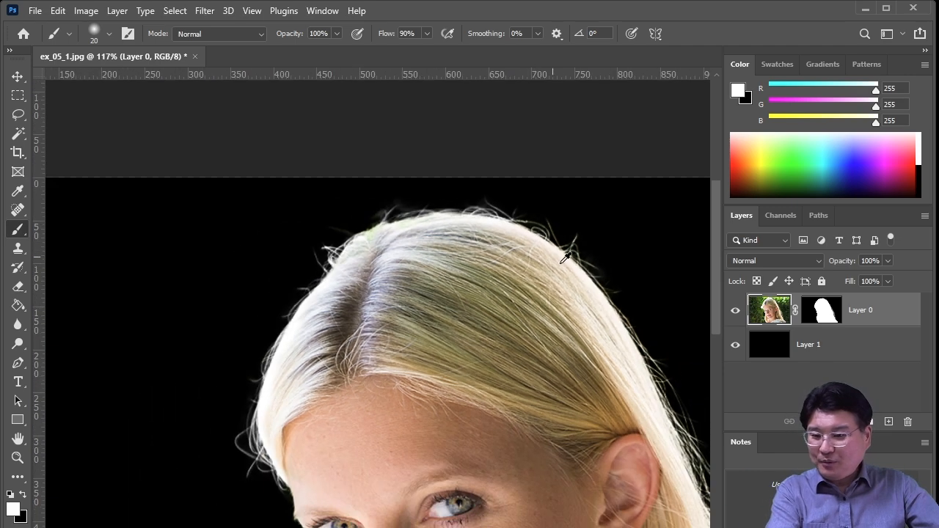
left_click_drag(499, 315, 445, 220)
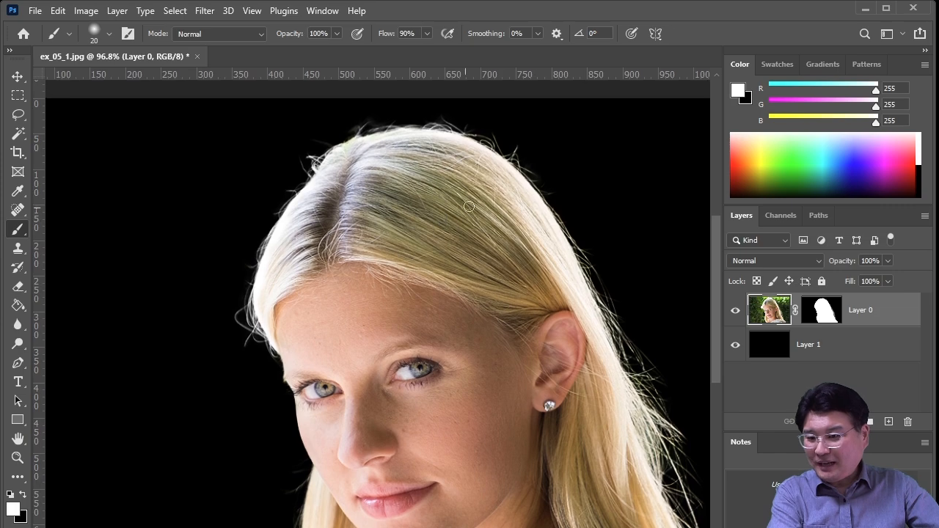
scroll(455, 224, "up", 2)
scroll(456, 220, "up", 2)
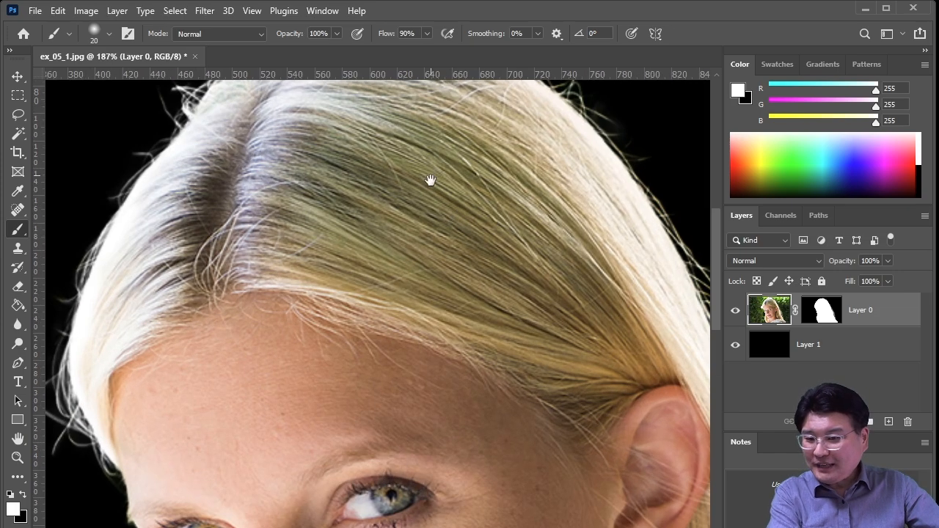
left_click_drag(430, 174, 455, 335)
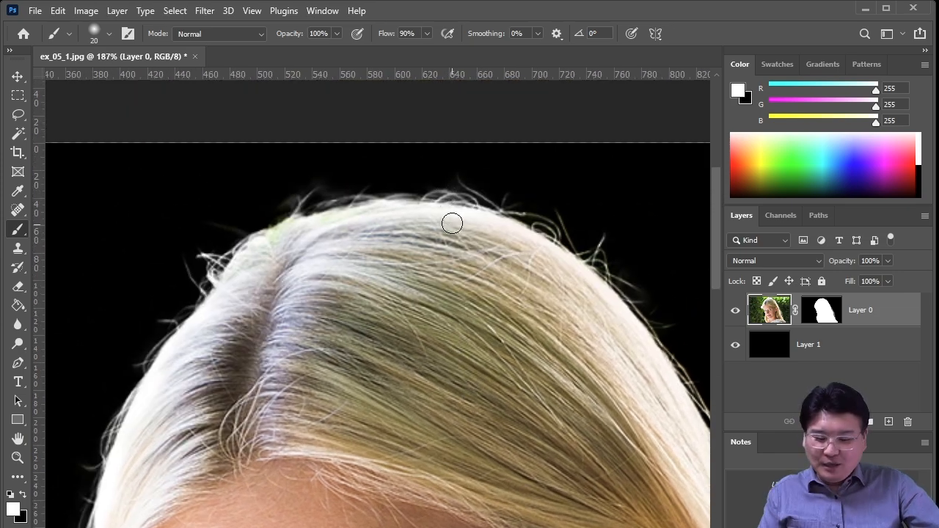
scroll(449, 215, "down", 3)
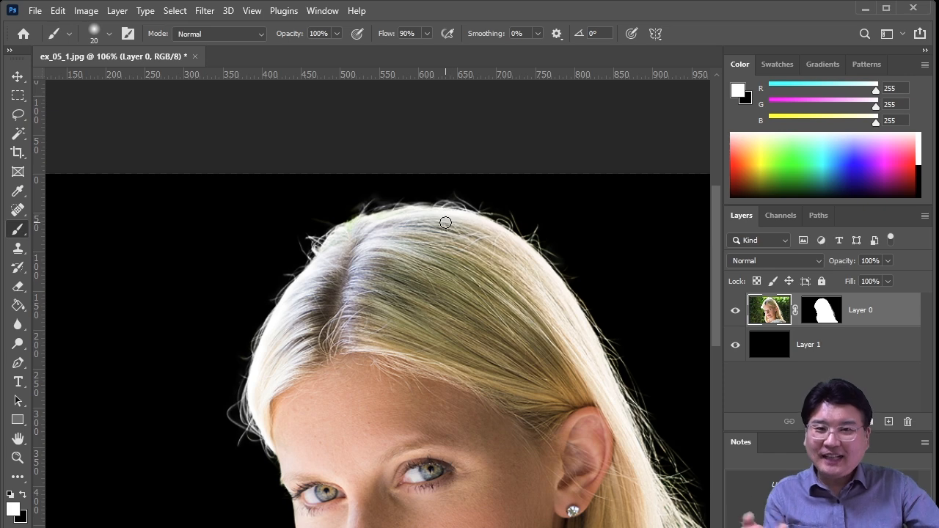
Activate the Magic Wand tool, bring up outdoor-portraits-1.jpg and examine the red-haired woman's hair edges against the blurred background
left_click(18, 133)
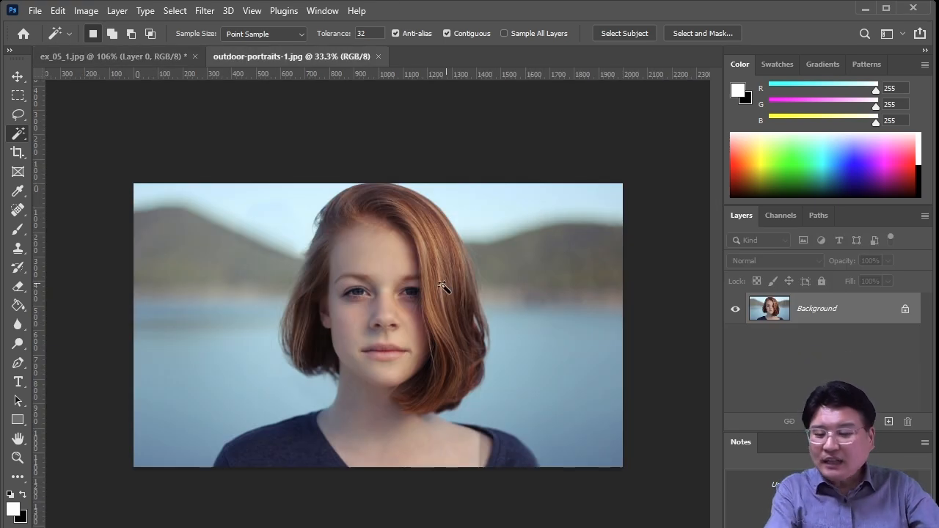
scroll(322, 290, "up", 5)
scroll(321, 289, "up", 3)
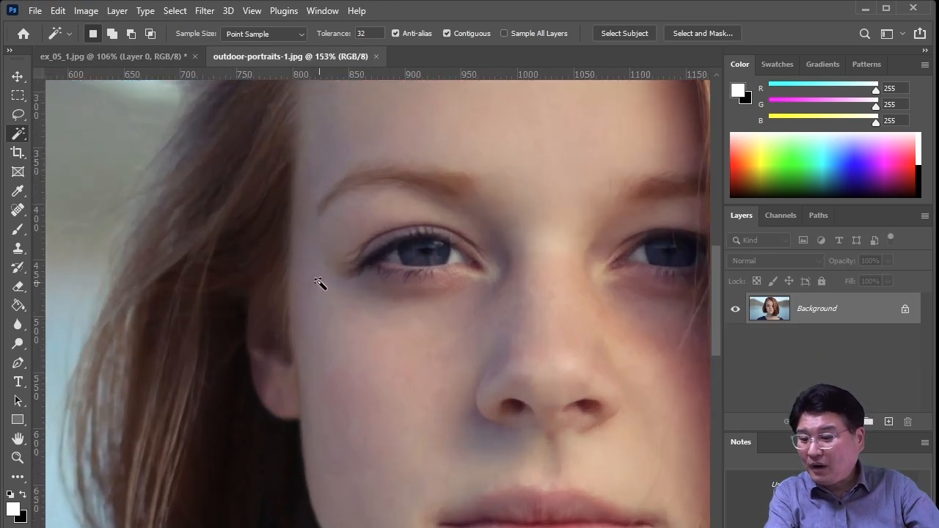
left_click_drag(279, 219, 397, 368)
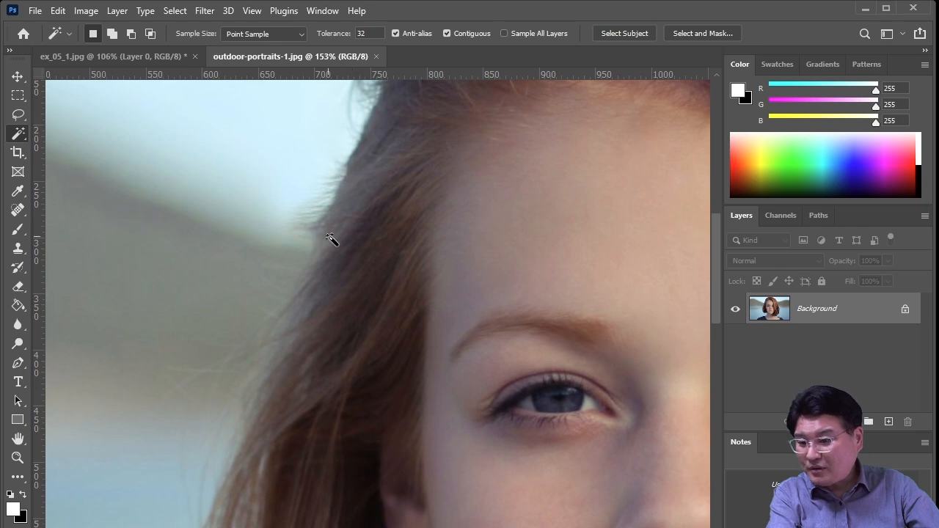
left_click_drag(298, 400, 407, 143)
left_click_drag(417, 276, 350, 166)
left_click_drag(495, 348, 314, 253)
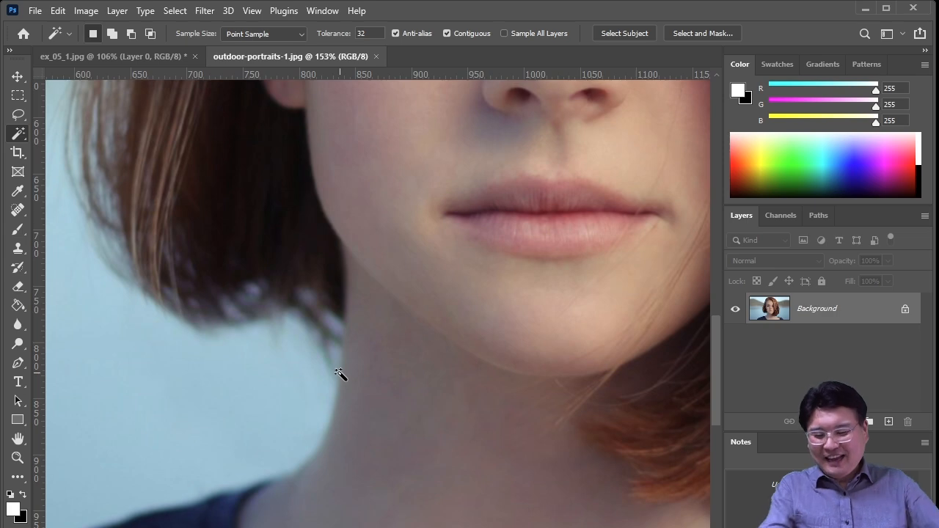
scroll(345, 371, "down", 5)
scroll(360, 367, "up", 3)
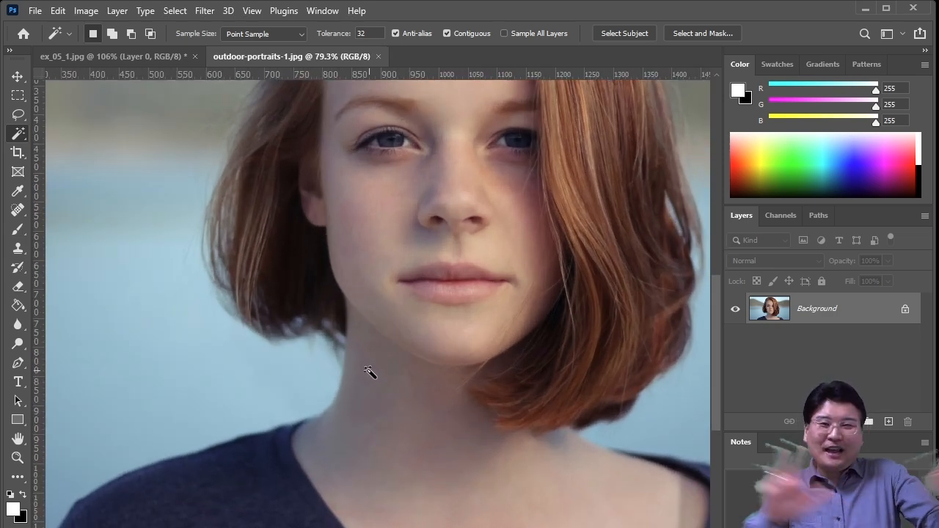